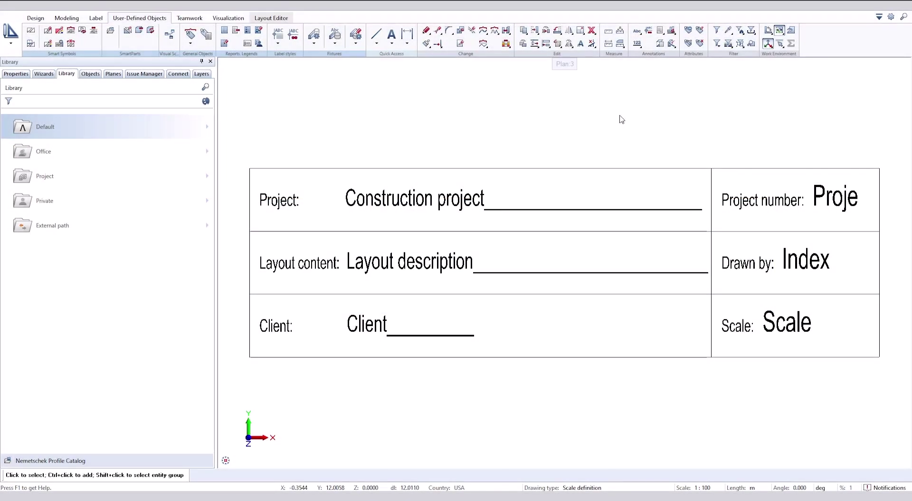
Step: Copy the title block's upper border line upward three times at 1 m spacing
{"action": "left_click", "coordinate": [522, 31]}
{"action": "left_click", "coordinate": [294, 168]}
{"action": "middle_click_drag", "start_coordinate": [297, 158], "coordinate": [315, 243]}
{"action": "scroll", "coordinate": [315, 242], "scroll_direction": "down", "scroll_amount": 1}
{"action": "left_click", "coordinate": [277, 251]}
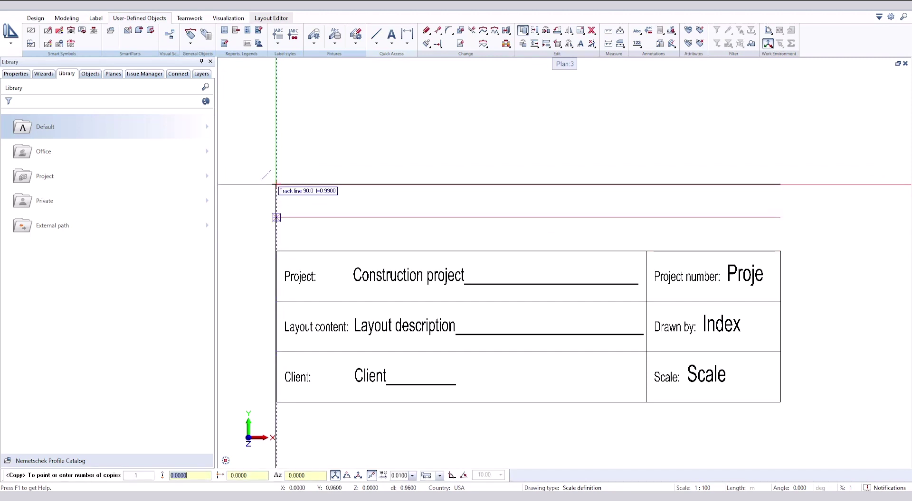
{"action": "key", "text": "Return"}
{"action": "type", "text": "1"}
{"action": "key", "text": "Return"}
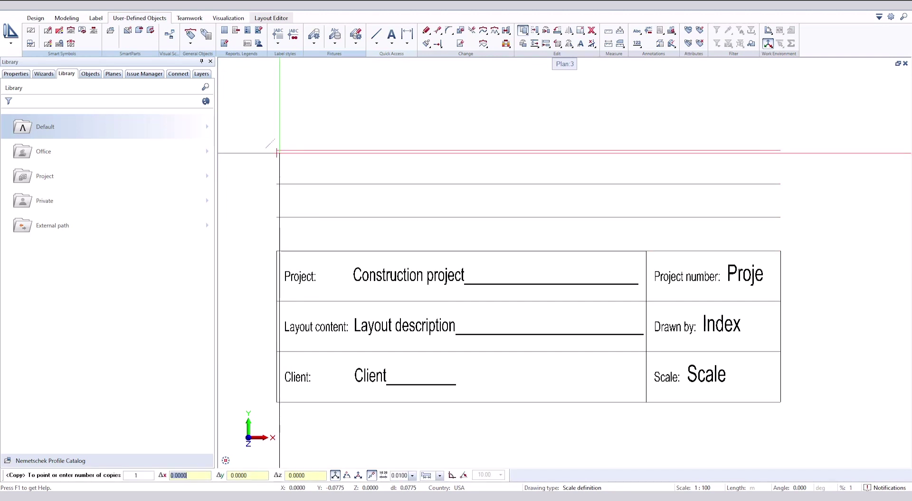
{"action": "left_click", "coordinate": [277, 150]}
{"action": "key", "text": "Escape"}
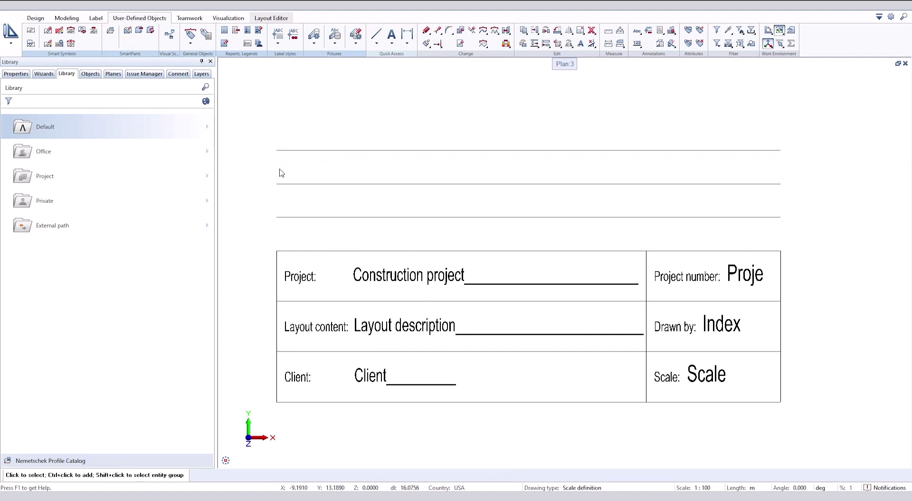
Step: Draw vertical lines closing the left ends of the two new rows above the title block
{"action": "right_click", "coordinate": [317, 152]}
{"action": "right_click", "coordinate": [317, 152]}
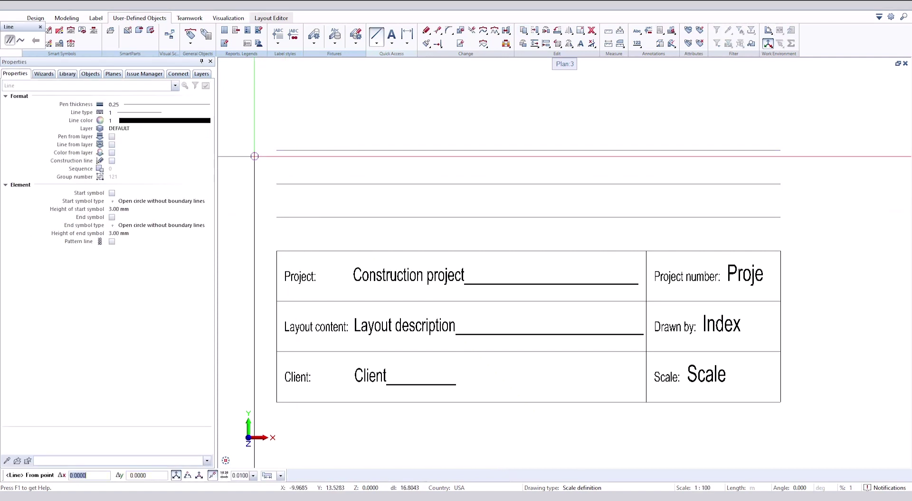
{"action": "left_click", "coordinate": [276, 150]}
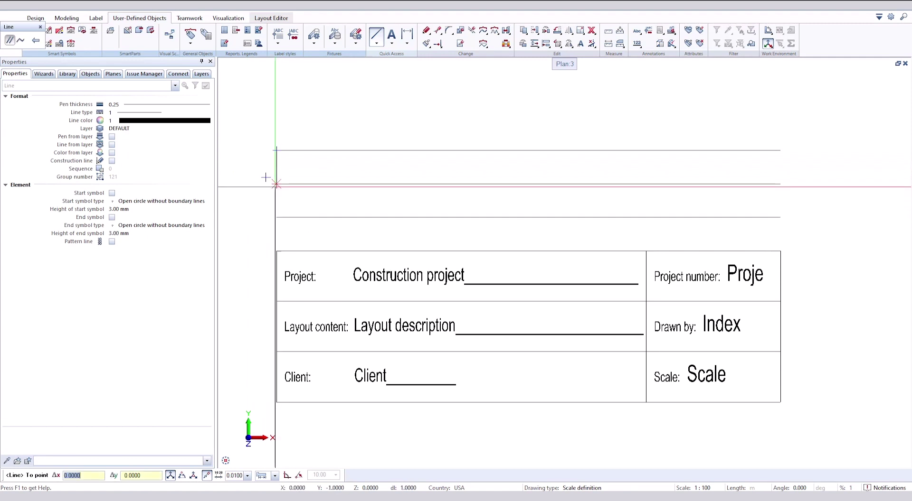
{"action": "left_click", "coordinate": [276, 183]}
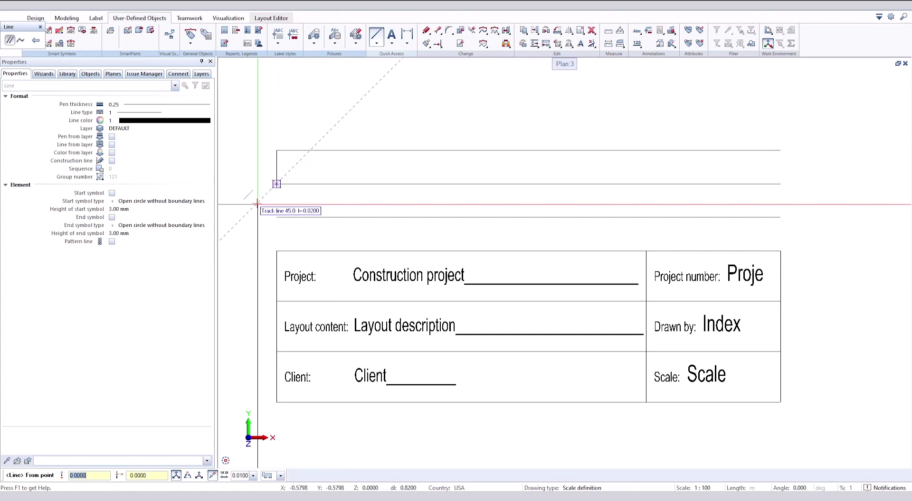
{"action": "key", "text": "Escape"}
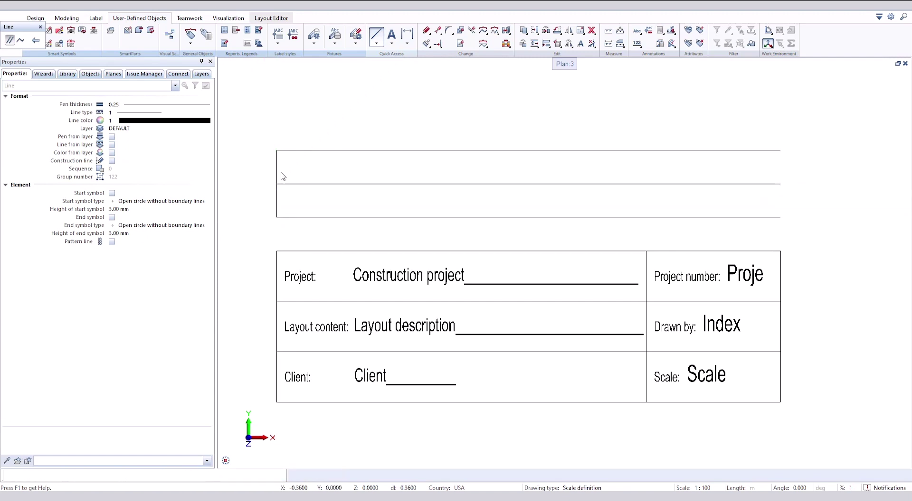
{"action": "key", "text": "Escape"}
{"action": "left_click", "coordinate": [278, 172]}
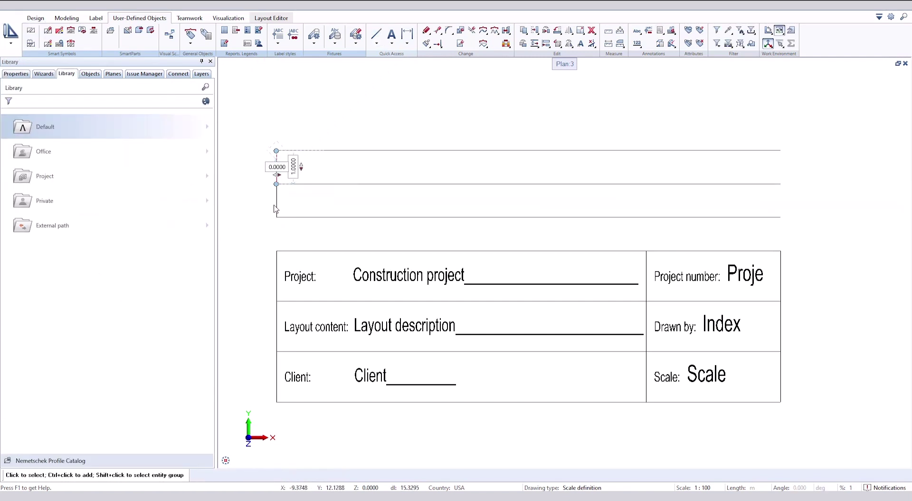
{"action": "key", "text": "Escape"}
{"action": "left_click_drag", "start_coordinate": [257, 175], "coordinate": [794, 237]}
{"action": "key", "text": "Escape"}
{"action": "left_click_drag", "start_coordinate": [259, 138], "coordinate": [801, 192]}
{"action": "key", "text": "Escape"}
Step: Copy the rows' left vertical edge to the right as column dividers at spacings of 2 m and 2.5 m
{"action": "left_click_drag", "start_coordinate": [259, 132], "coordinate": [292, 238]}
{"action": "key", "text": "ctrl+c"}
{"action": "left_click", "coordinate": [311, 112]}
{"action": "type", "text": "2"}
{"action": "key", "text": "Return"}
{"action": "left_click", "coordinate": [420, 107]}
{"action": "type", "text": "2.5"}
{"action": "key", "text": "Return"}
Step: Add another column divider 2 m further right and a closing vertical edge at the right end of the rows
{"action": "key", "text": "ctrl+c"}
{"action": "left_click", "coordinate": [486, 111]}
{"action": "type", "text": "2"}
{"action": "key", "text": "Return"}
{"action": "left_click", "coordinate": [494, 184]}
{"action": "left_click", "coordinate": [779, 185]}
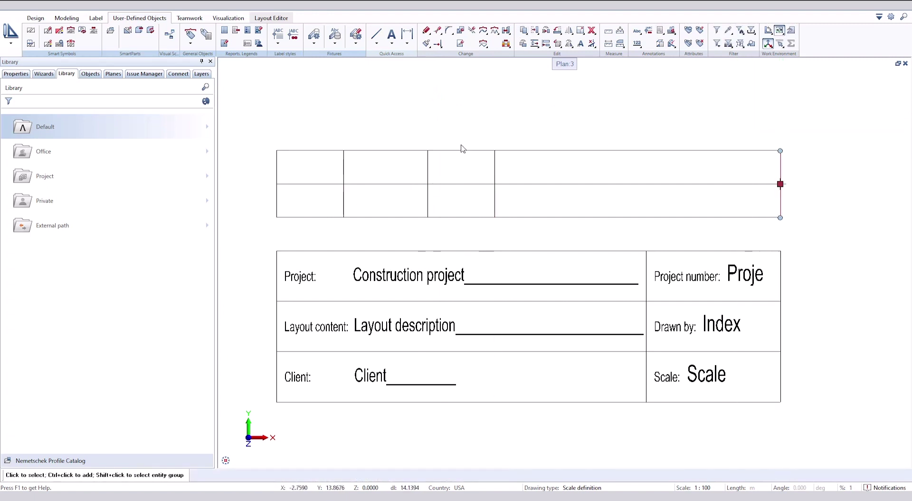
Step: Place a horizontal dimension line above the index table measuring all four column widths
{"action": "left_click", "coordinate": [408, 36]}
{"action": "middle_click_drag", "start_coordinate": [327, 118], "coordinate": [331, 121]}
{"action": "left_click", "coordinate": [327, 126]}
{"action": "left_click", "coordinate": [280, 170]}
{"action": "left_click", "coordinate": [347, 170]}
{"action": "left_click", "coordinate": [431, 177]}
{"action": "left_click", "coordinate": [498, 177]}
{"action": "left_click", "coordinate": [784, 177]}
{"action": "key", "text": "Escape"}
Step: Place a vertical dimension line beside the index table measuring both row heights
{"action": "left_click", "coordinate": [67, 27]}
{"action": "left_click", "coordinate": [256, 181]}
{"action": "left_click", "coordinate": [281, 153]}
{"action": "left_click", "coordinate": [291, 187]}
{"action": "left_click", "coordinate": [290, 220]}
{"action": "key", "text": "Escape"}
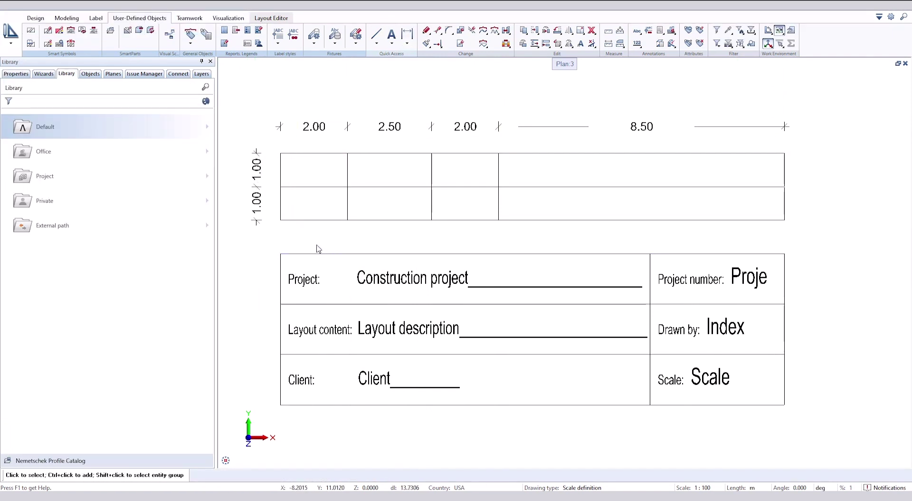
Step: Place the text "Index" in the first column of the table's lower row and move it slightly down in its cell
{"action": "left_click", "coordinate": [391, 34]}
{"action": "scroll", "coordinate": [299, 209], "scroll_direction": "up", "scroll_amount": 3}
{"action": "left_click", "coordinate": [305, 194]}
{"action": "type", "text": "Index"}
{"action": "key", "text": "Return"}
{"action": "key", "text": "Escape"}
{"action": "key", "text": "m"}
{"action": "left_click", "coordinate": [323, 191]}
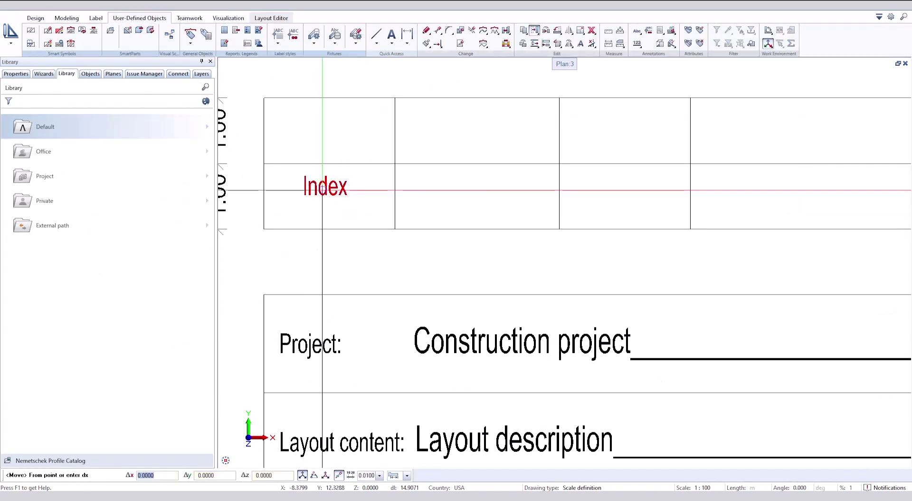
{"action": "left_click", "coordinate": [323, 191]}
{"action": "left_click", "coordinate": [323, 201]}
Step: Copy the Index heading into the second and third columns and change the copies to "Date" and "Created by"
{"action": "left_click_drag", "start_coordinate": [329, 204], "coordinate": [623, 203], "text": "ctrl"}
{"action": "double_click", "coordinate": [485, 203]}
{"action": "type", "text": "Date"}
{"action": "key", "text": "Return"}
{"action": "left_click", "coordinate": [623, 205]}
{"action": "double_click", "coordinate": [622, 202]}
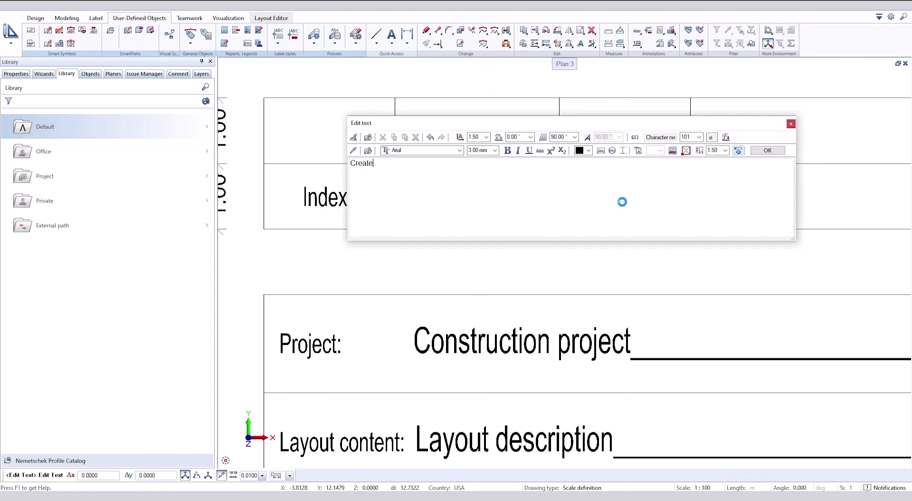
{"action": "type", "text": "Created by"}
{"action": "key", "text": "Return"}
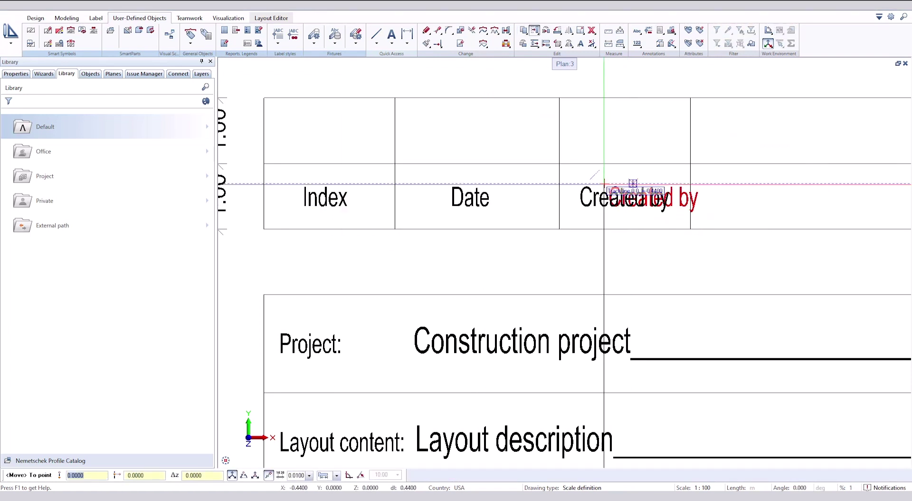
Step: Copy the Created by heading into the last column and change its text to "Index note"
{"action": "left_click_drag", "start_coordinate": [620, 210], "coordinate": [753, 204]}
{"action": "left_click", "coordinate": [753, 204]}
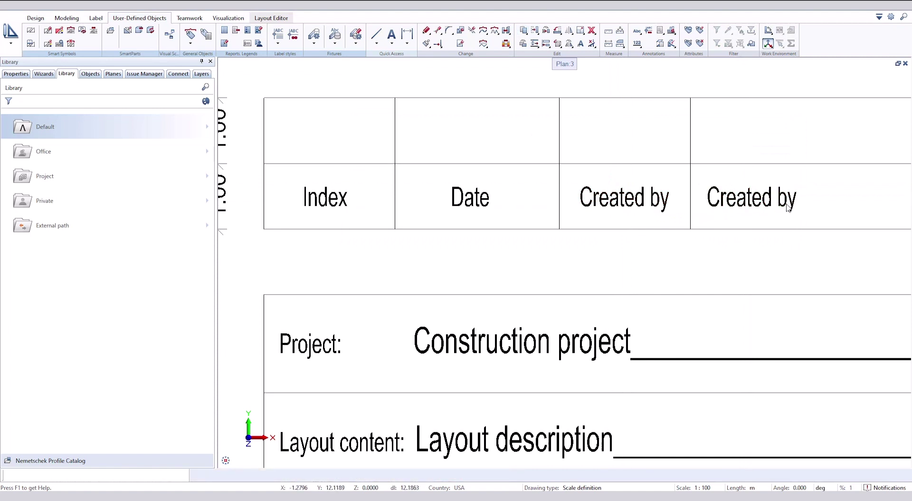
{"action": "double_click", "coordinate": [754, 200]}
{"action": "type", "text": "Ind"}
{"action": "key", "text": "Return"}
{"action": "scroll", "coordinate": [604, 219], "scroll_direction": "down", "scroll_amount": 3}
{"action": "middle_click_drag", "start_coordinate": [604, 219], "coordinate": [503, 243]}
{"action": "left_click_drag", "start_coordinate": [318, 173], "coordinate": [853, 252]}
{"action": "key", "text": "Escape"}
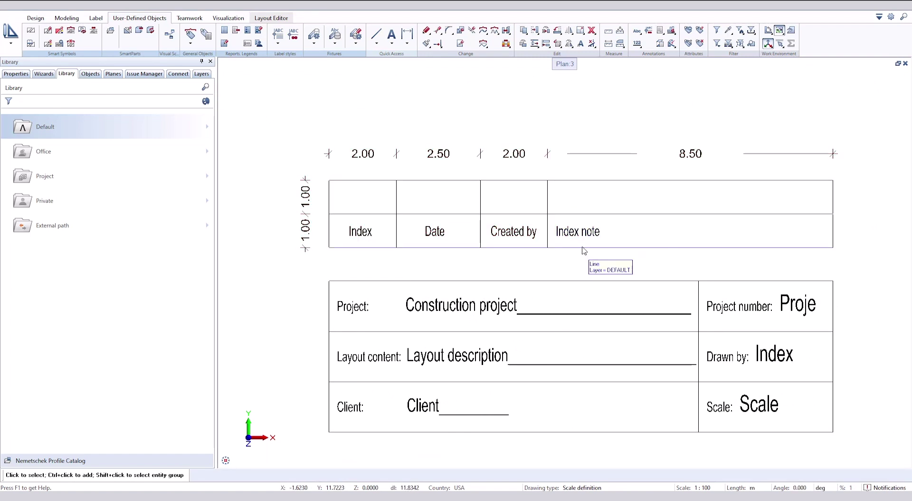
Step: Start defining a label cell with the Index attribute from the Layout index group
{"action": "left_click", "coordinate": [248, 44]}
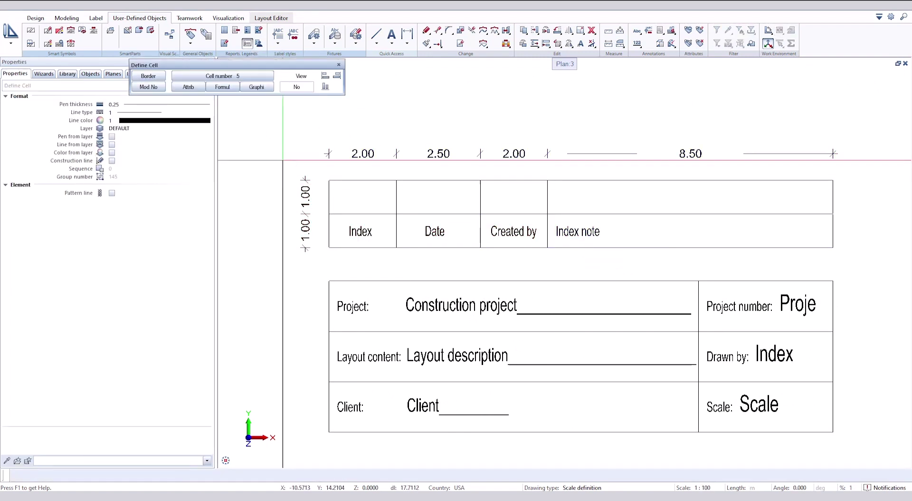
{"action": "left_click", "coordinate": [188, 87]}
{"action": "left_click", "coordinate": [211, 281]}
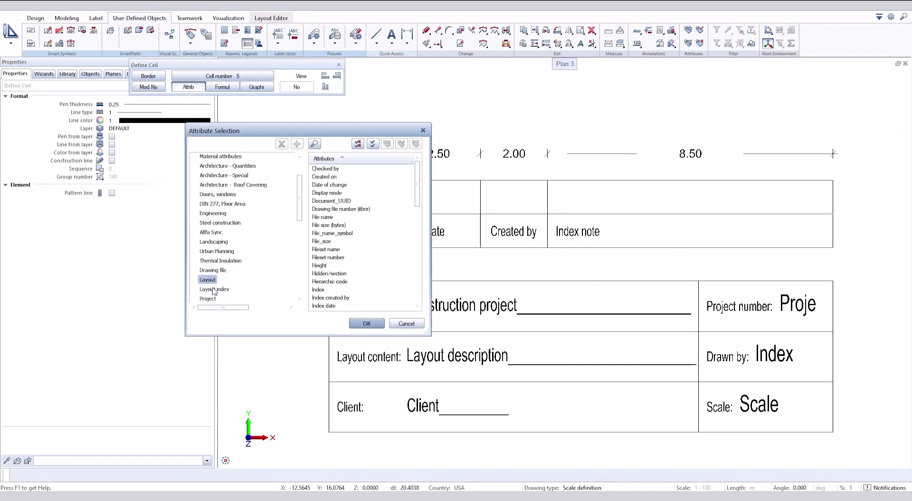
{"action": "left_click", "coordinate": [222, 290]}
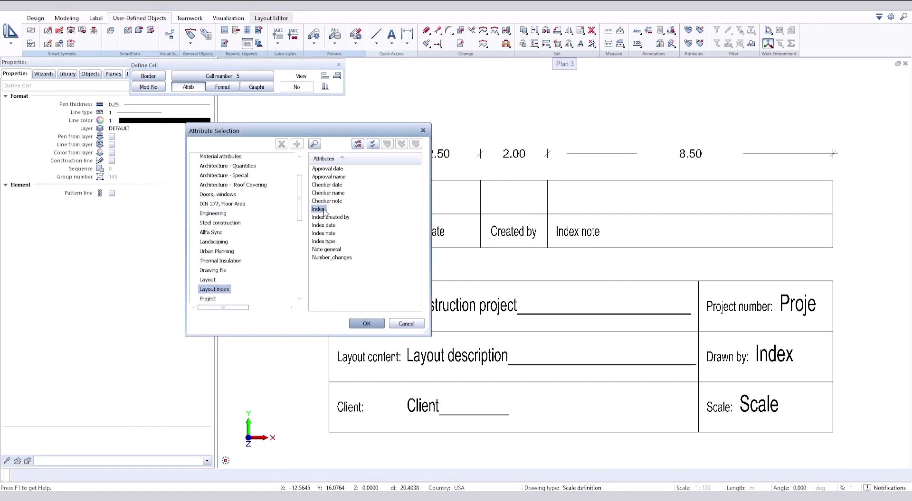
{"action": "left_click", "coordinate": [366, 323]}
Step: Set the Index cell's text height to 4 and format to A2, and place it above the Index heading
{"action": "scroll", "coordinate": [352, 217], "scroll_direction": "up", "scroll_amount": 3}
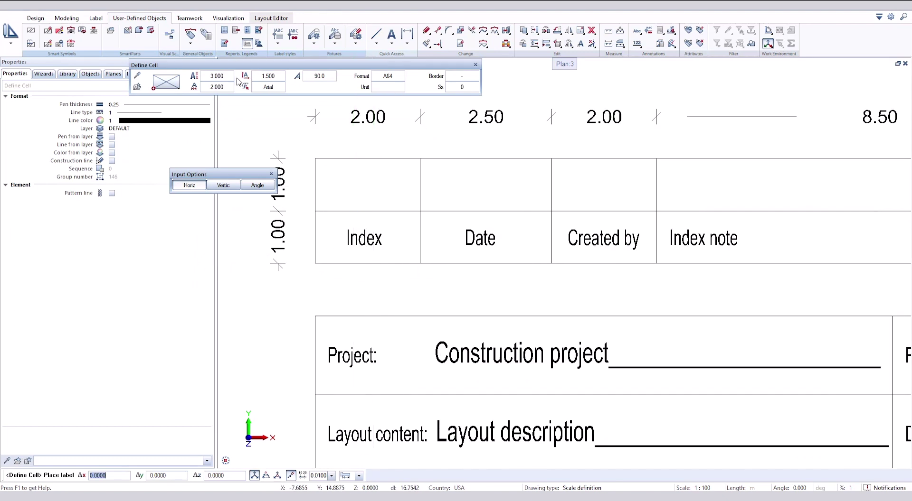
{"action": "type", "text": "4"}
{"action": "key", "text": "Return"}
{"action": "left_click", "coordinate": [399, 76]}
{"action": "type", "text": "A6"}
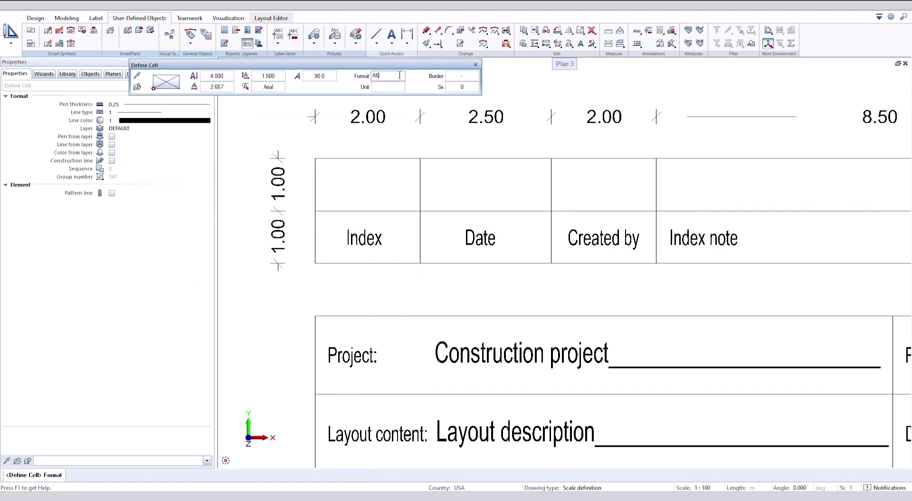
{"action": "key", "text": "Return"}
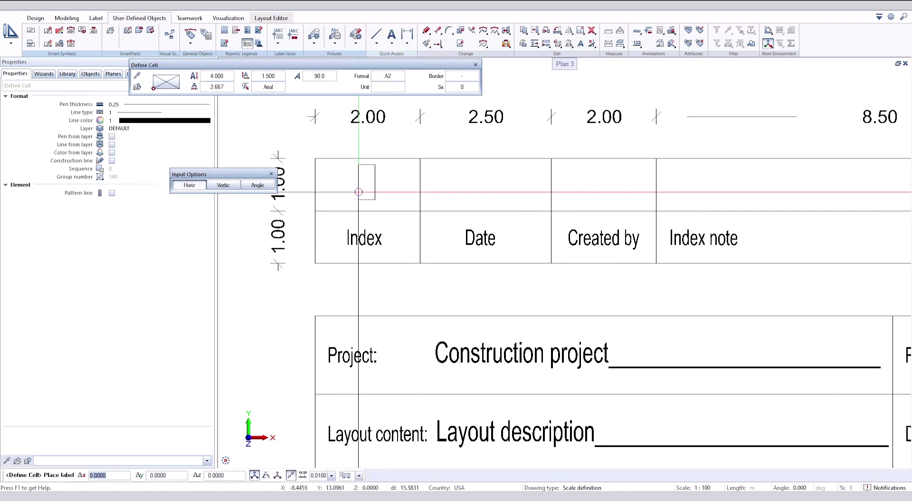
{"action": "left_click", "coordinate": [357, 194]}
{"action": "scroll", "coordinate": [357, 194], "scroll_direction": "up", "scroll_amount": 4}
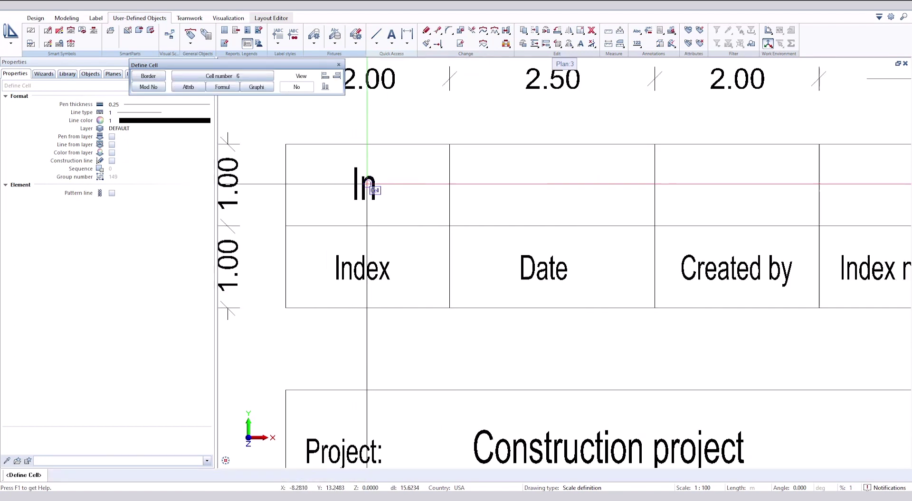
Step: Define a cell with the Index date attribute and place it above the Date heading
{"action": "left_click", "coordinate": [188, 87]}
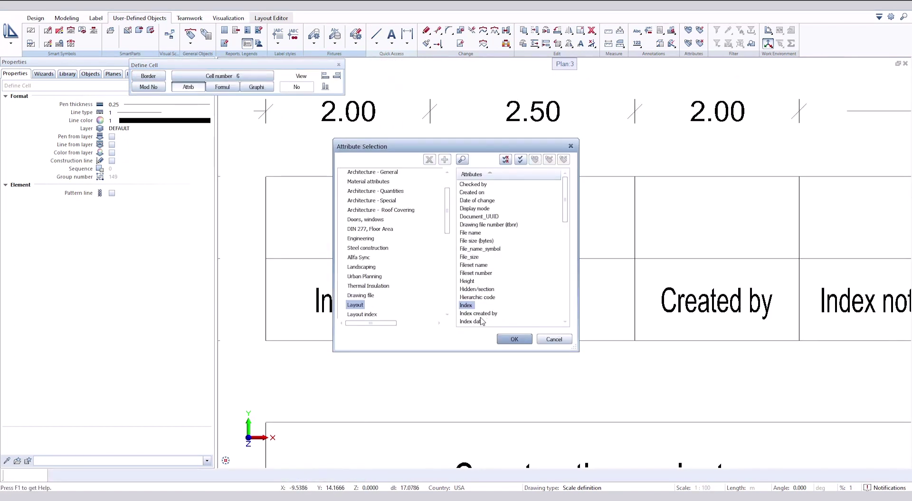
{"action": "left_click", "coordinate": [514, 339]}
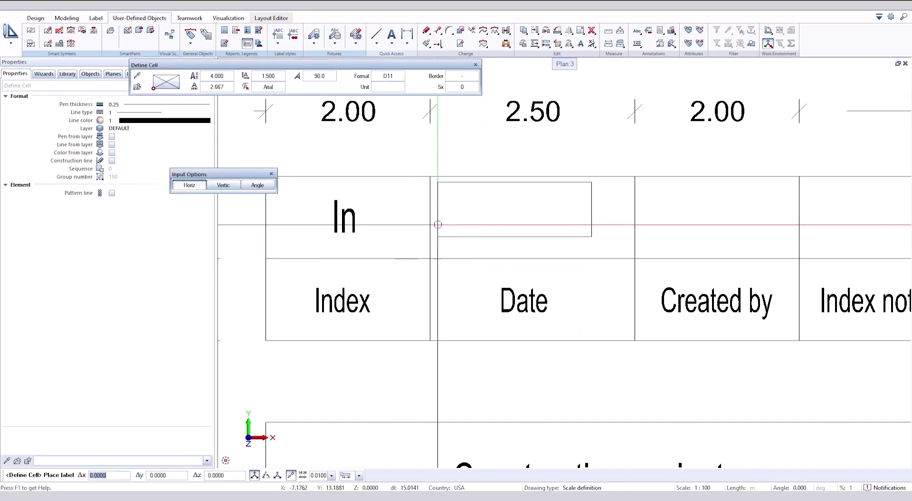
{"action": "left_click", "coordinate": [457, 231]}
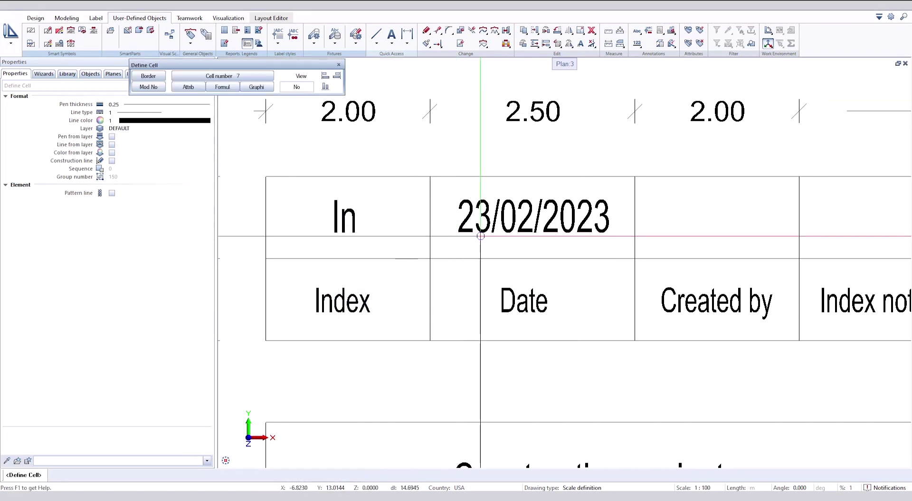
Step: Define a cell with the Index created by attribute in format A5 and place it above the Created by heading
{"action": "left_click", "coordinate": [188, 87]}
{"action": "scroll", "coordinate": [498, 285], "scroll_direction": "down", "scroll_amount": 3}
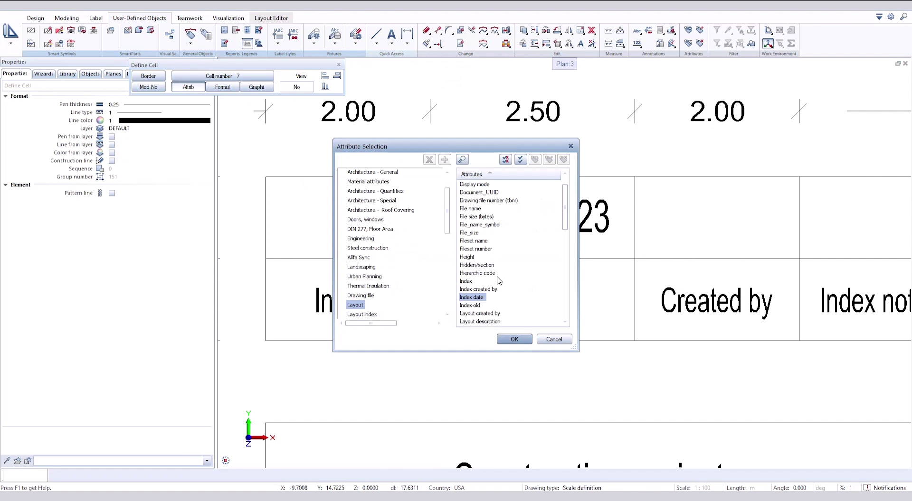
{"action": "left_click", "coordinate": [515, 339]}
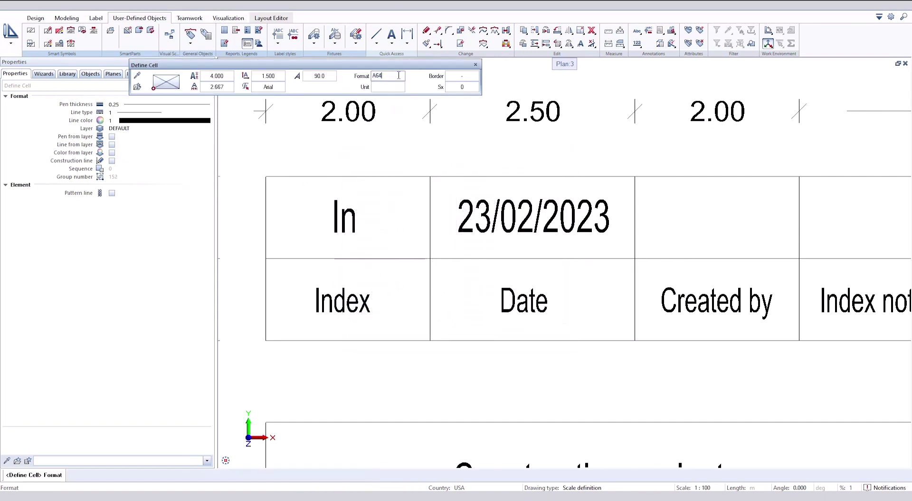
{"action": "type", "text": "5"}
{"action": "key", "text": "Return"}
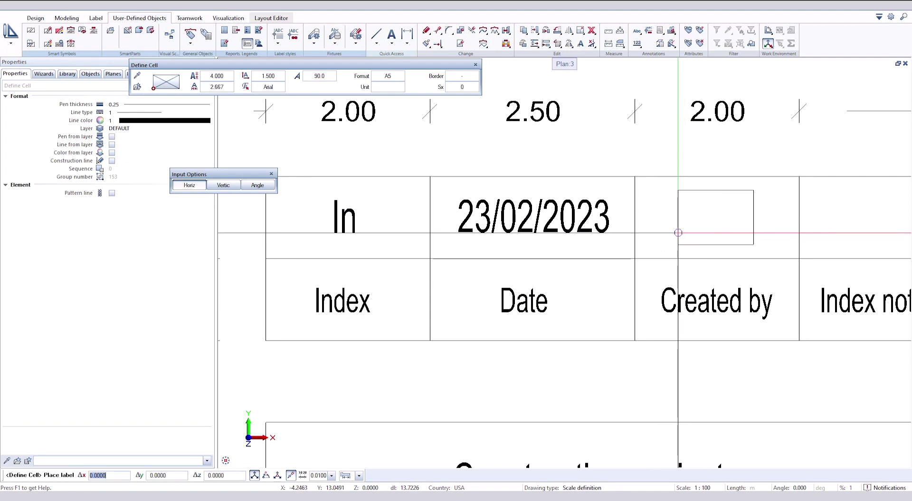
{"action": "left_click", "coordinate": [679, 236]}
Step: Define a cell with the Index note attribute from the Layout index group in format A45 and place it above its heading
{"action": "middle_click_drag", "start_coordinate": [663, 249], "coordinate": [407, 268]}
{"action": "left_click", "coordinate": [189, 87]}
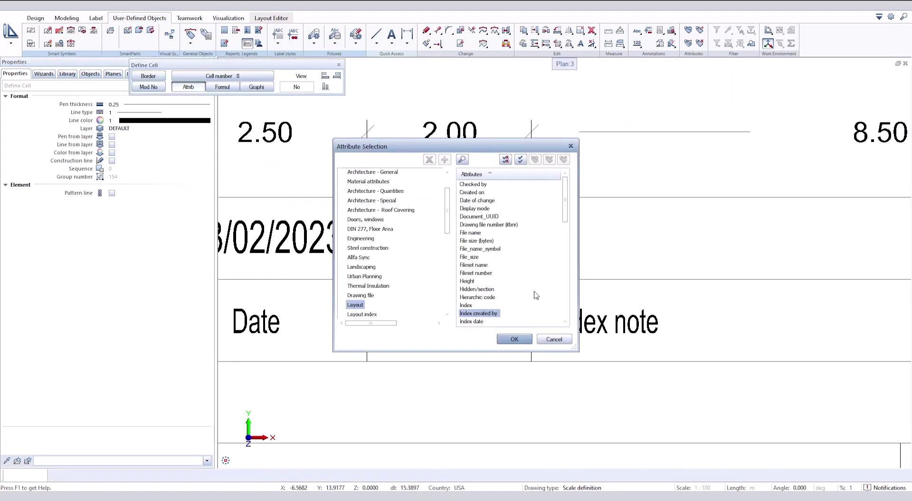
{"action": "left_click_drag", "start_coordinate": [568, 216], "coordinate": [566, 237]}
{"action": "left_click", "coordinate": [358, 314]}
{"action": "double_click", "coordinate": [473, 249]}
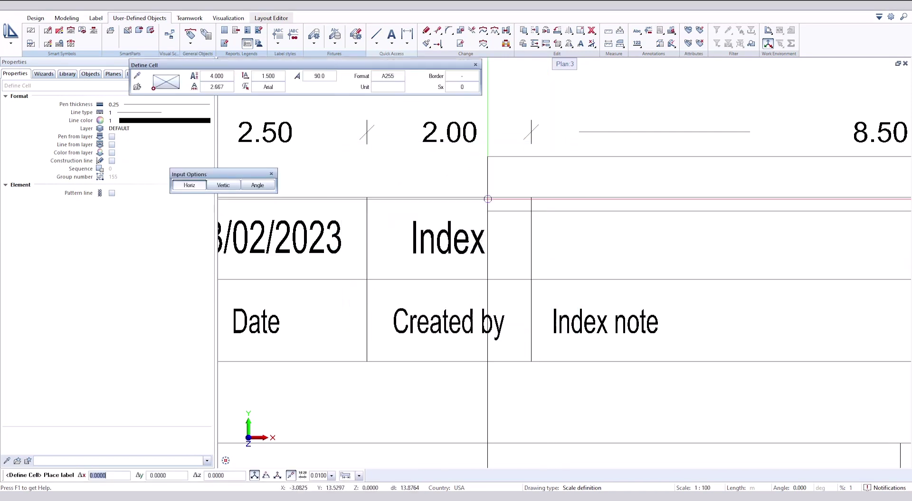
{"action": "left_click", "coordinate": [401, 74]}
{"action": "type", "text": "45"}
{"action": "key", "text": "Return"}
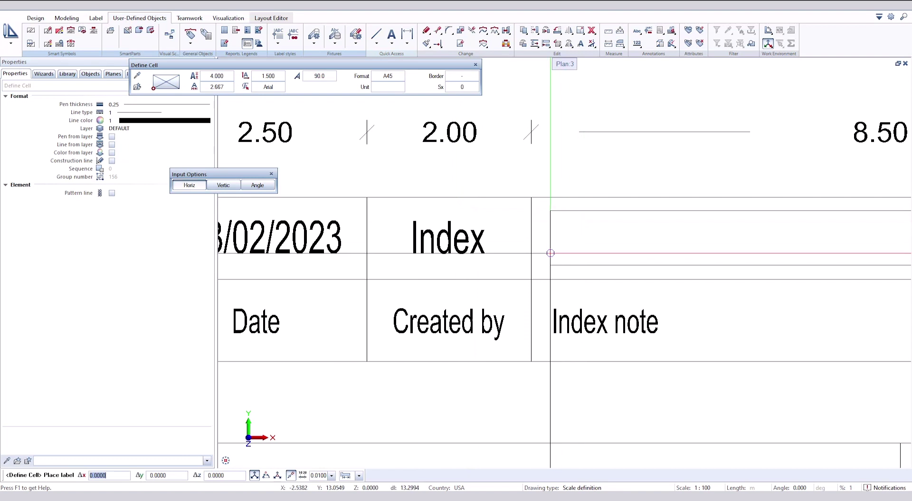
{"action": "left_click", "coordinate": [551, 253]}
Step: Set the Index note cell's format to A40 so it fits the last column
{"action": "scroll", "coordinate": [550, 253], "scroll_direction": "down", "scroll_amount": 3}
{"action": "key", "text": "Escape"}
{"action": "middle_click_drag", "start_coordinate": [565, 308], "coordinate": [560, 284]}
{"action": "key", "text": "ctrl+z"}
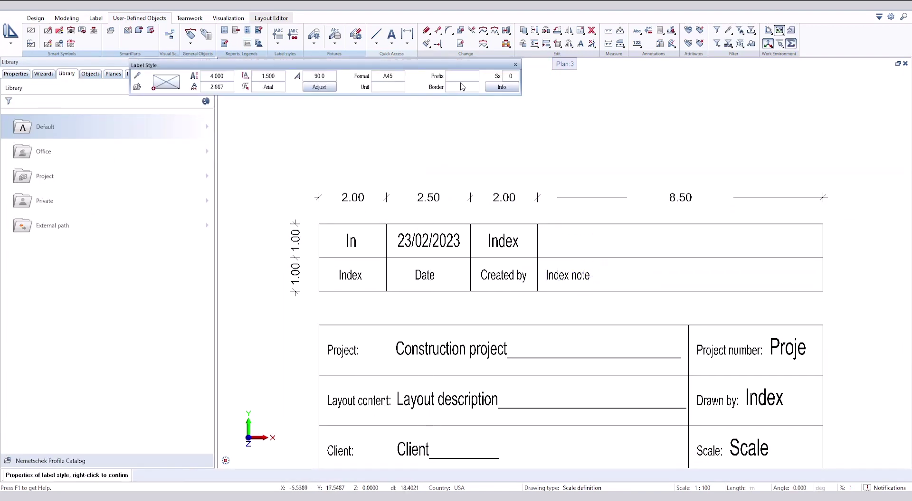
{"action": "left_click", "coordinate": [403, 76]}
{"action": "type", "text": "0"}
{"action": "key", "text": "Return"}
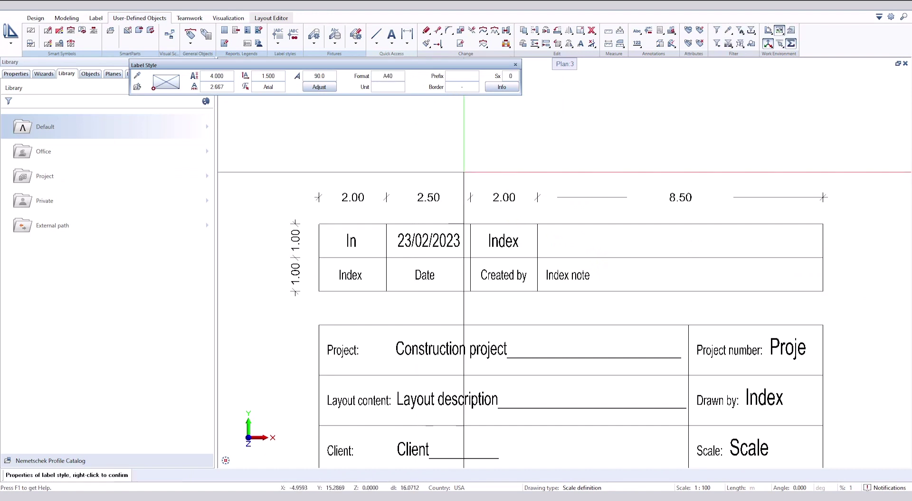
{"action": "right_click", "coordinate": [462, 167]}
Step: Delete the horizontal and vertical dimension lines around the index table
{"action": "middle_click_drag", "start_coordinate": [532, 321], "coordinate": [538, 303]}
{"action": "left_click", "coordinate": [690, 182]}
{"action": "key", "text": "Delete"}
{"action": "left_click", "coordinate": [303, 260]}
{"action": "key", "text": "Delete"}
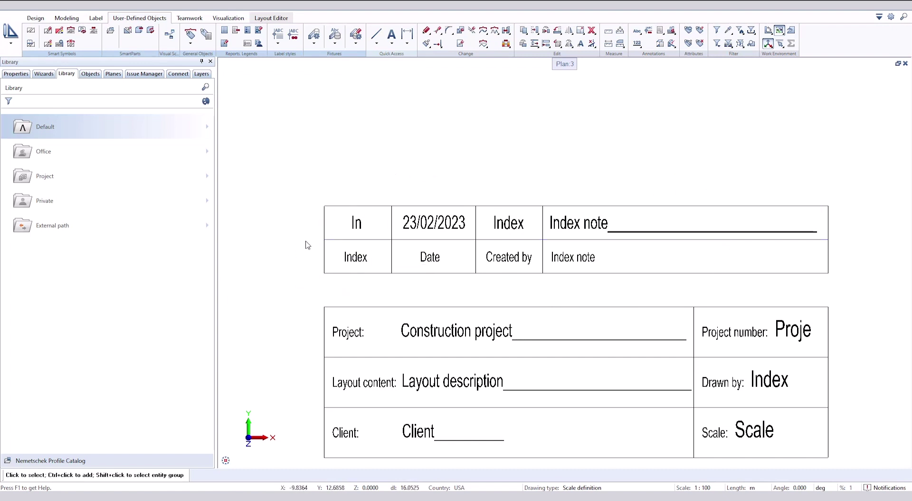
Step: Copy the attribute row upward twice, stacking each copy directly above the previous row, and undo both copies
{"action": "left_click_drag", "start_coordinate": [305, 239], "coordinate": [846, 287]}
{"action": "key", "text": "Escape"}
{"action": "left_click_drag", "start_coordinate": [302, 196], "coordinate": [843, 248]}
{"action": "key", "text": "c"}
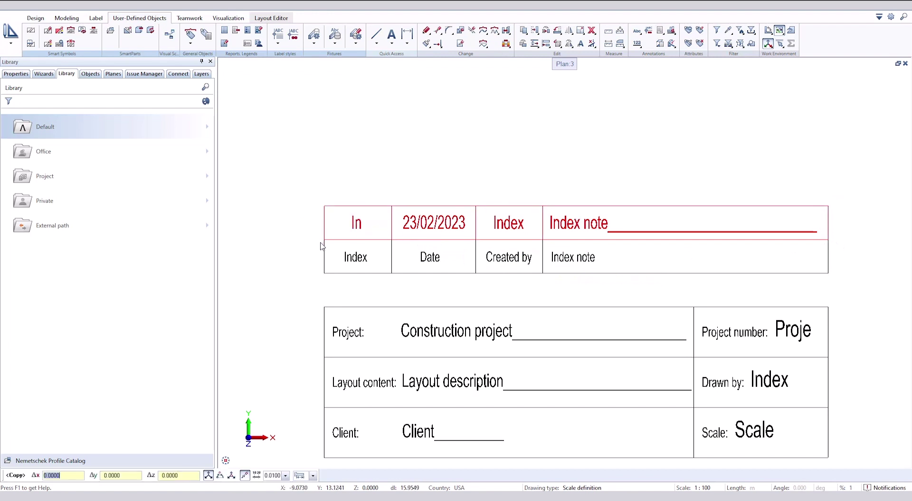
{"action": "left_click", "coordinate": [313, 231]}
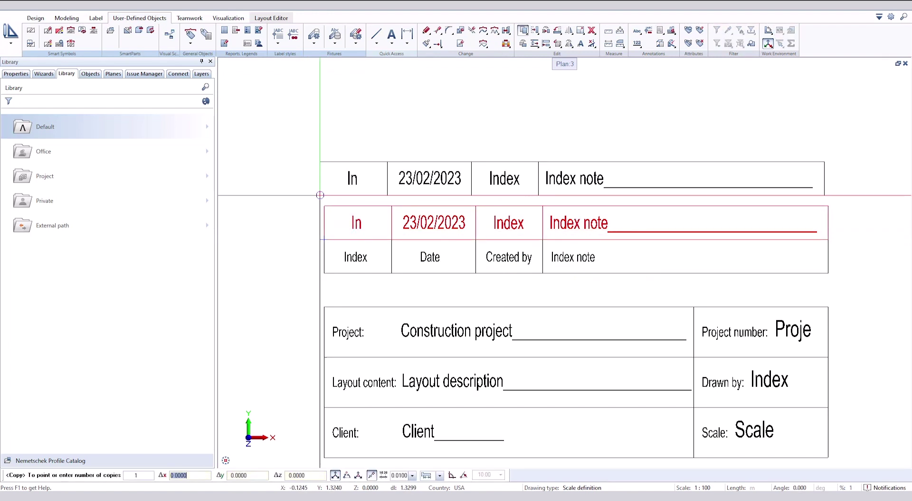
{"action": "left_click", "coordinate": [321, 207]}
{"action": "key", "text": "ctrl+c"}
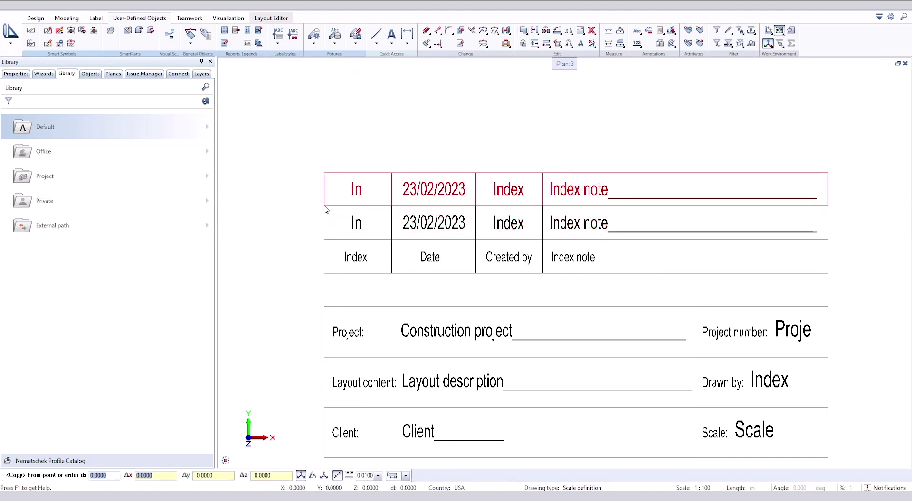
{"action": "left_click", "coordinate": [316, 198]}
{"action": "left_click", "coordinate": [315, 162]}
{"action": "key", "text": "Escape"}
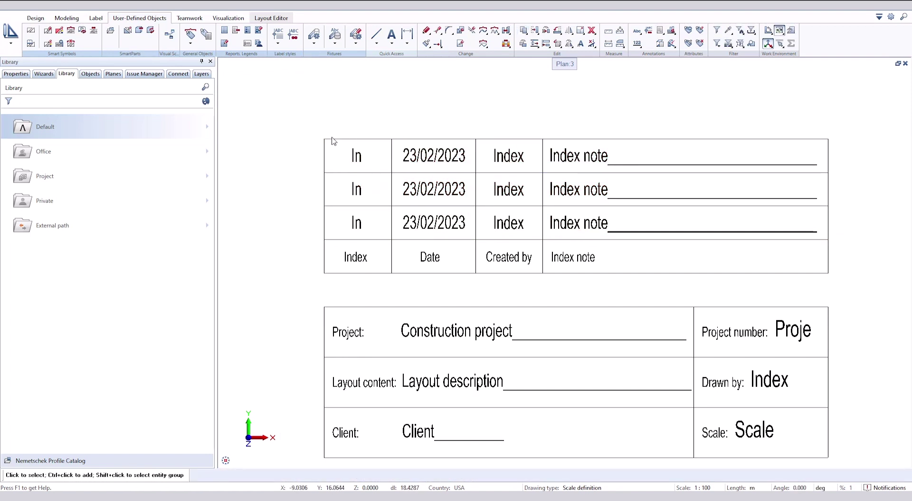
{"action": "key", "text": "ctrl+z"}
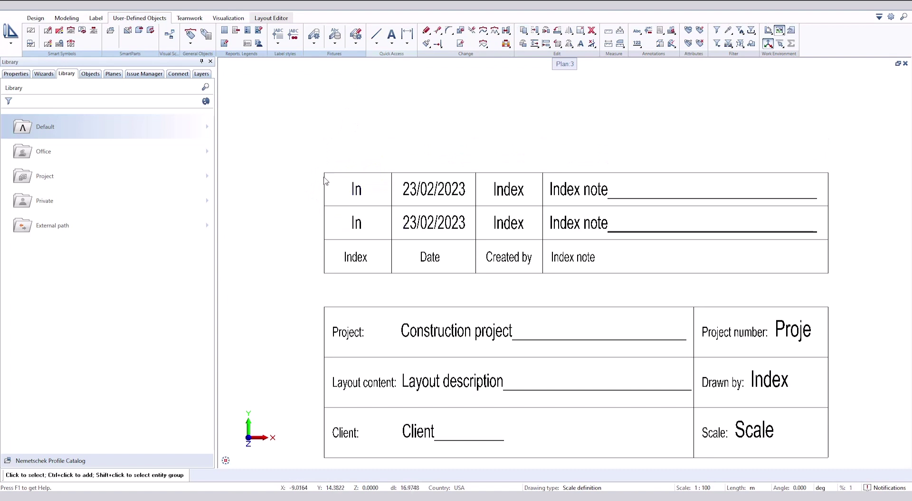
{"action": "key", "text": "ctrl+z"}
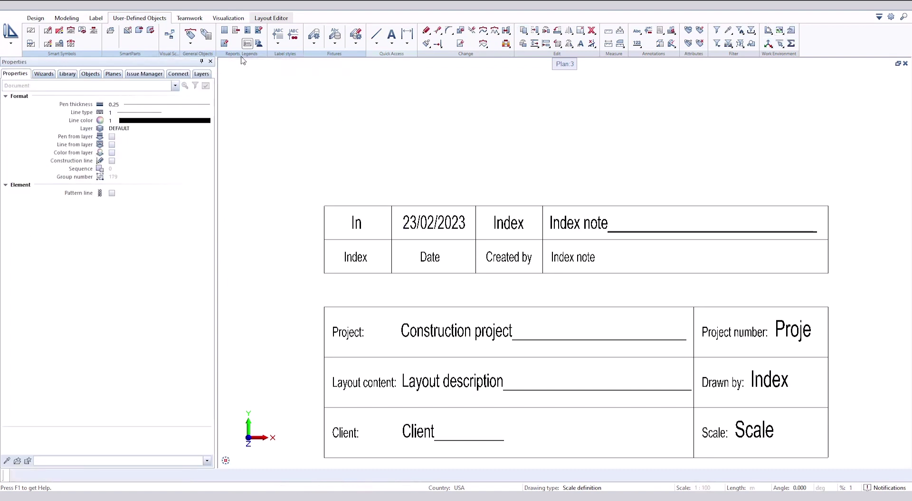
Step: Start a legend definition of type Layout index and define the headings row as its header
{"action": "left_click", "coordinate": [247, 32]}
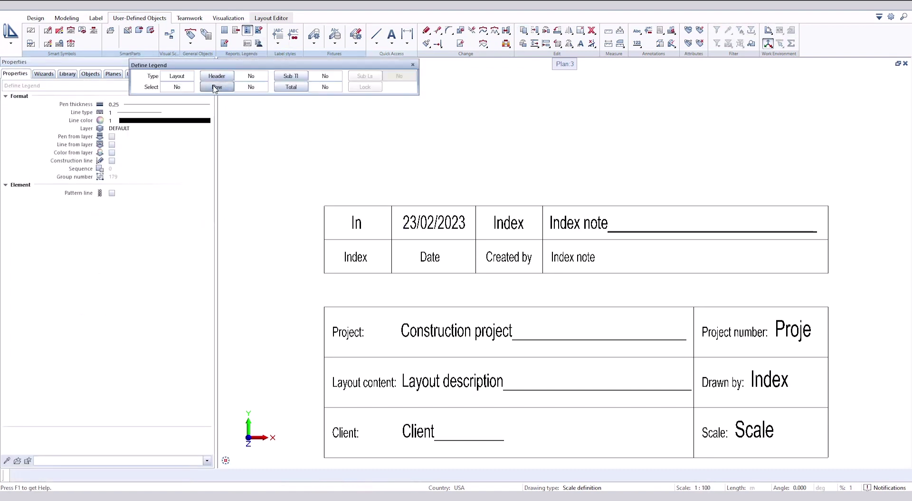
{"action": "left_click", "coordinate": [176, 76]}
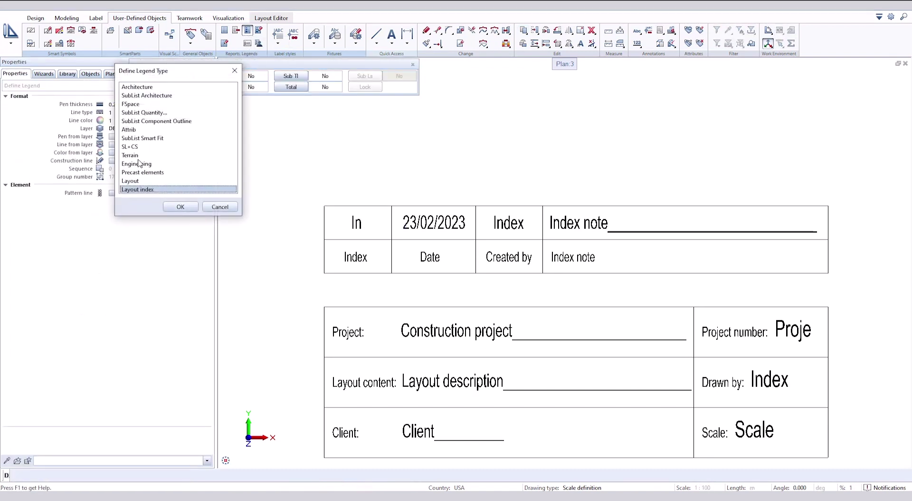
{"action": "double_click", "coordinate": [142, 190]}
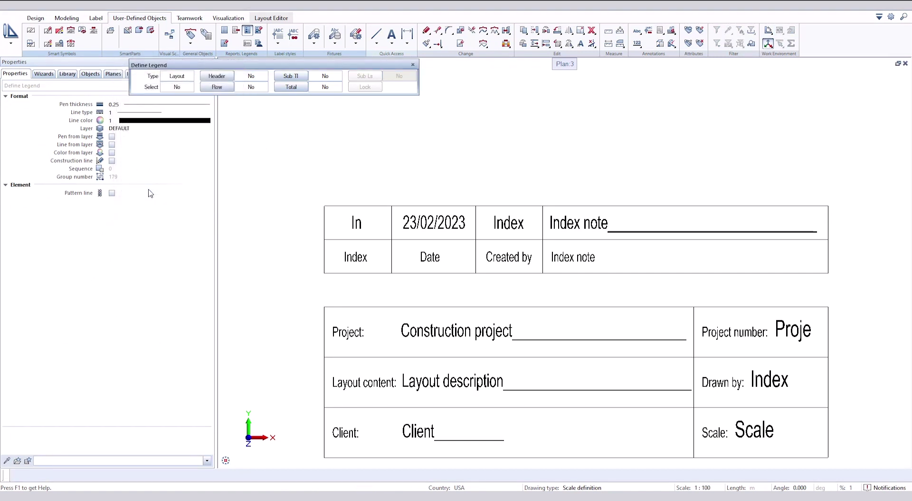
{"action": "left_click", "coordinate": [229, 79]}
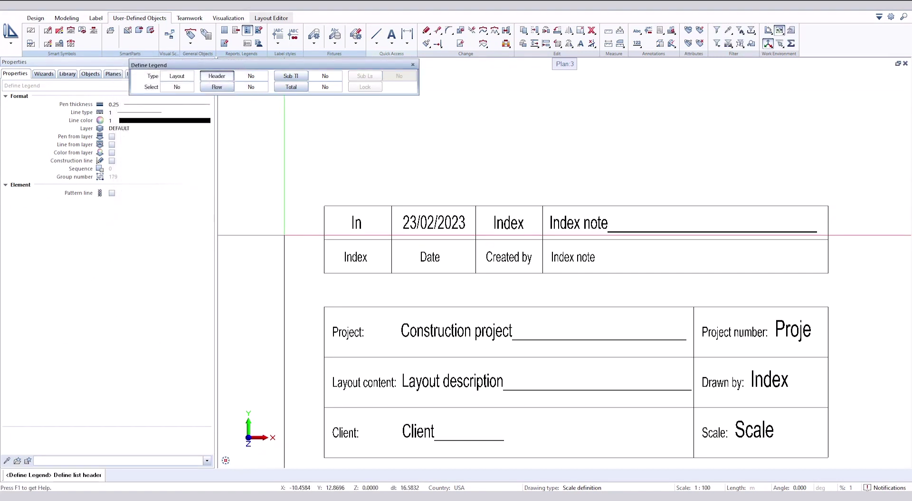
{"action": "left_click", "coordinate": [283, 235]}
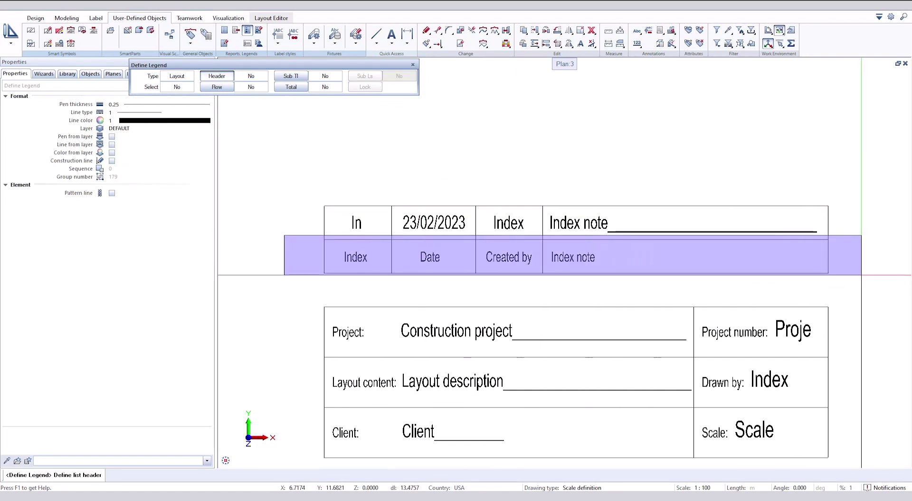
{"action": "left_click", "coordinate": [837, 284]}
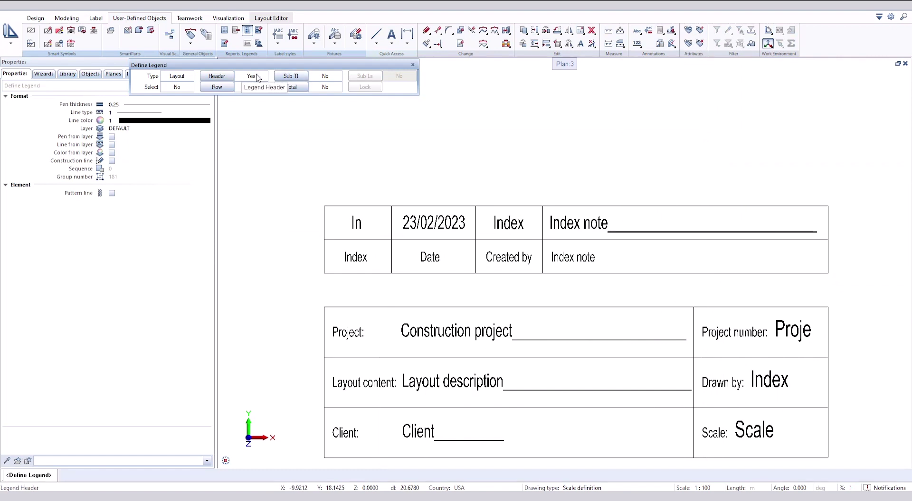
Step: Define the attribute row as the legend's list entry, with a line feed up to the row's upper-left corner
{"action": "left_click", "coordinate": [227, 90]}
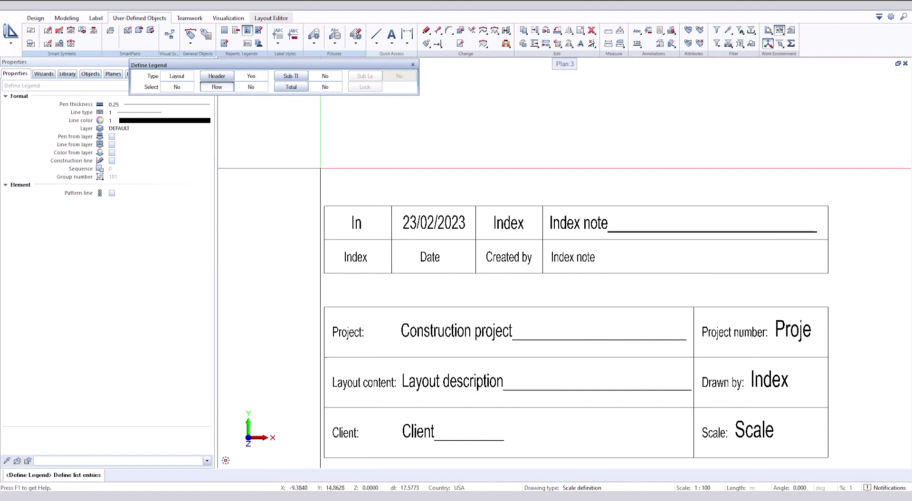
{"action": "left_click", "coordinate": [305, 166]}
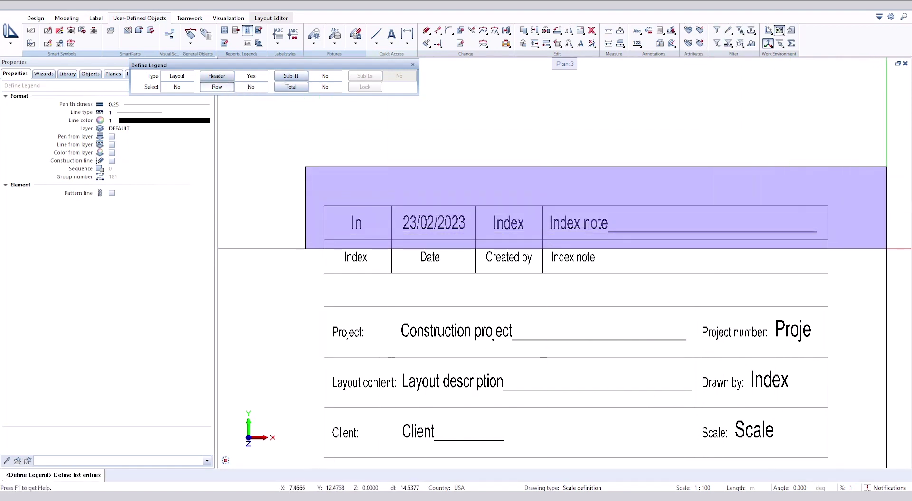
{"action": "left_click", "coordinate": [887, 248]}
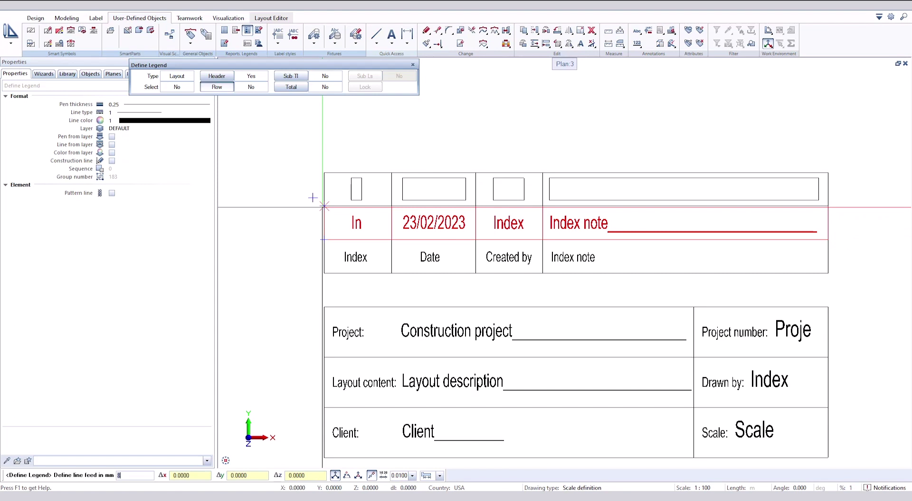
{"action": "left_click", "coordinate": [325, 208]}
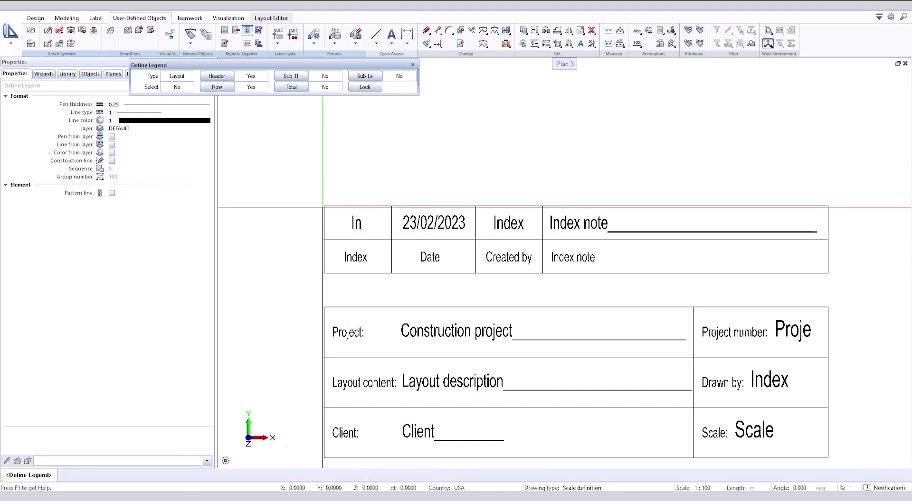
Step: Lock the index legend and save it in the Office folder as list 1 LayoutIndex in subfolder 1 LayoutIndex
{"action": "left_click", "coordinate": [365, 87]}
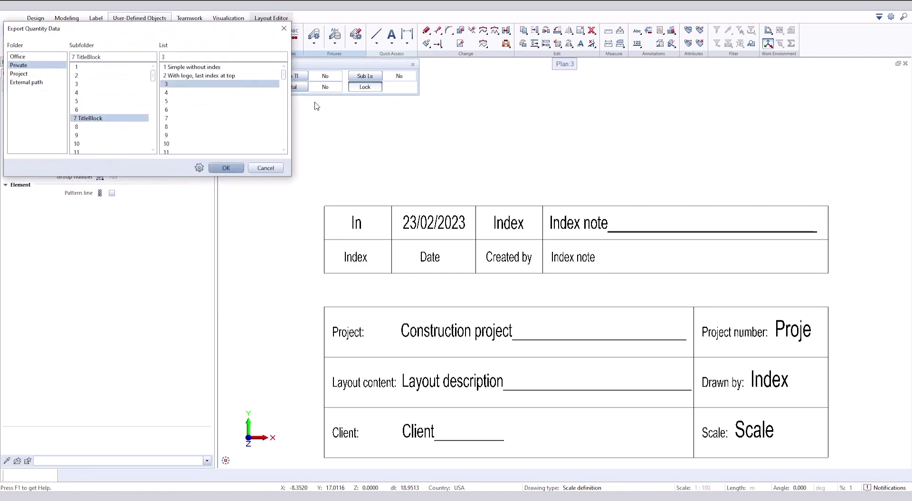
{"action": "left_click_drag", "start_coordinate": [141, 31], "coordinate": [558, 96]}
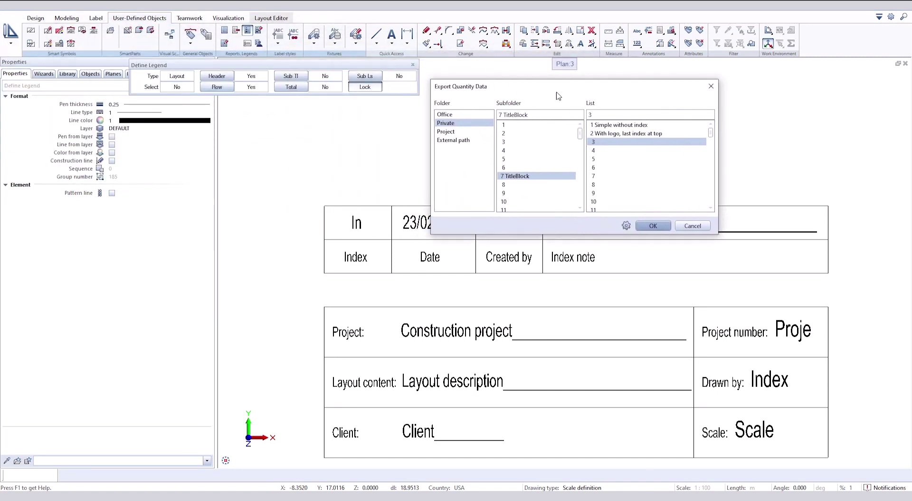
{"action": "left_click", "coordinate": [444, 116]}
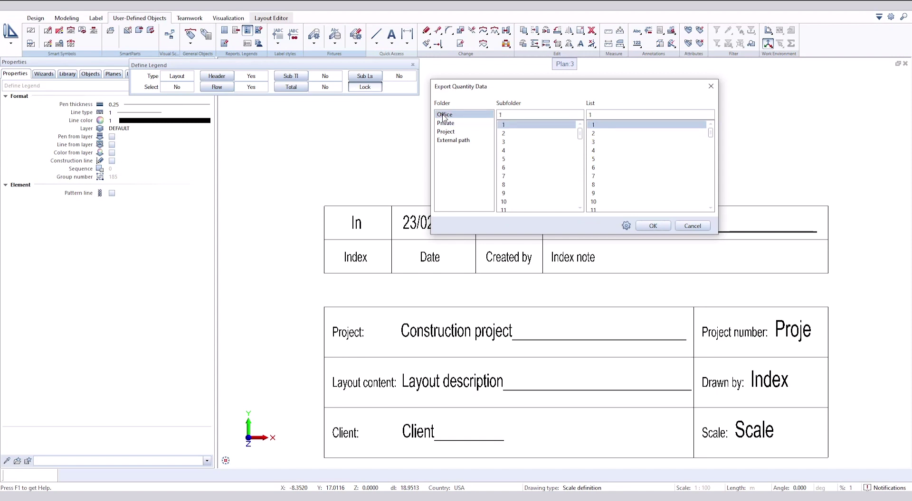
{"action": "double_click", "coordinate": [510, 126]}
{"action": "type", "text": "LayoutIndex"}
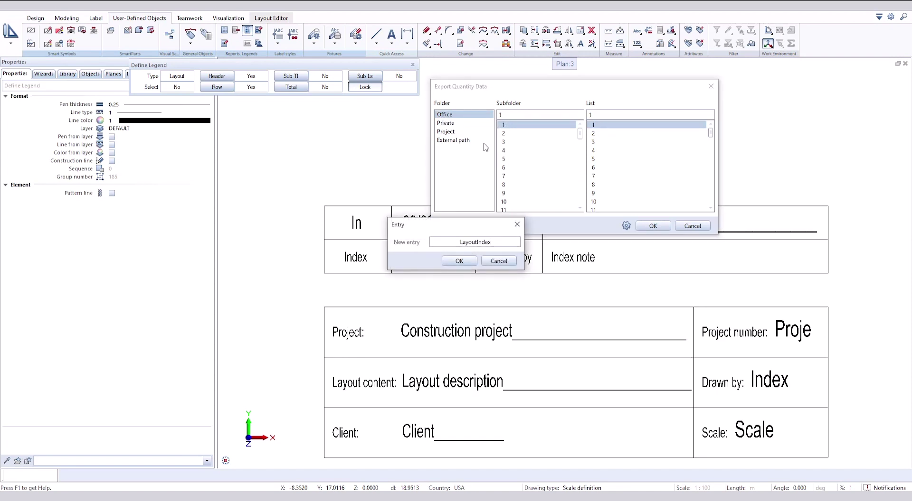
{"action": "left_click", "coordinate": [459, 261]}
{"action": "double_click", "coordinate": [623, 126]}
{"action": "key", "text": "Return"}
{"action": "left_click", "coordinate": [653, 226]}
{"action": "middle_click_drag", "start_coordinate": [454, 165], "coordinate": [458, 106]}
{"action": "key", "text": "Escape"}
{"action": "mouse_move", "coordinate": [435, 229]}
{"action": "middle_mouse_down"}
{"action": "mouse_move", "coordinate": [391, 219]}
{"action": "mouse_move", "coordinate": [413, 201]}
{"action": "middle_mouse_up"}
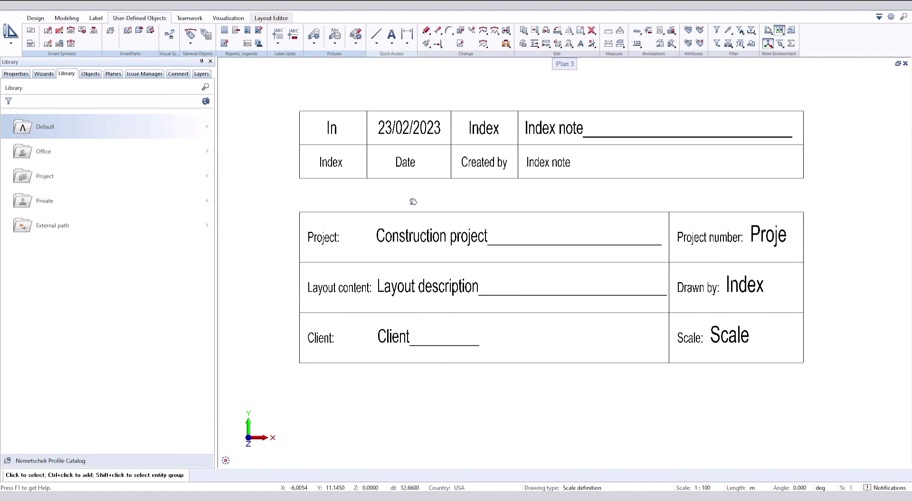
Step: Start a Layout legend definition and define the whole title block as its row, with the line feed point at its lower-left corner
{"action": "left_click", "coordinate": [247, 32]}
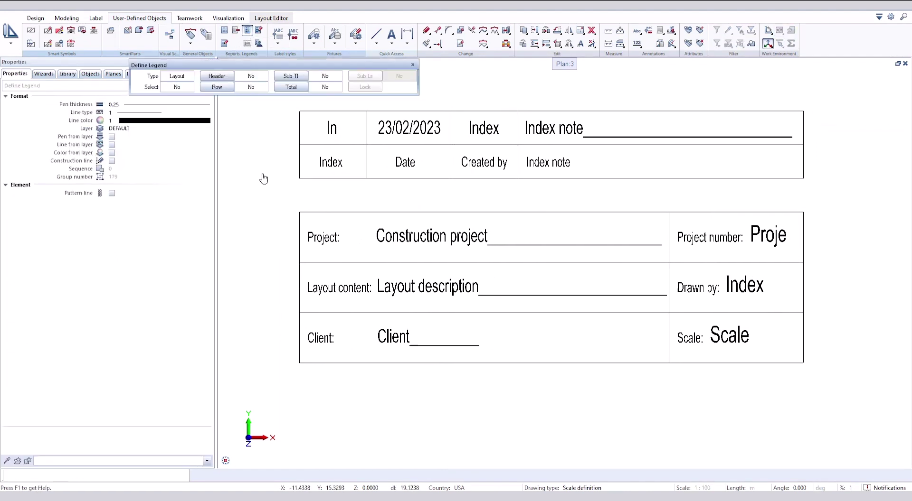
{"action": "left_click", "coordinate": [176, 79]}
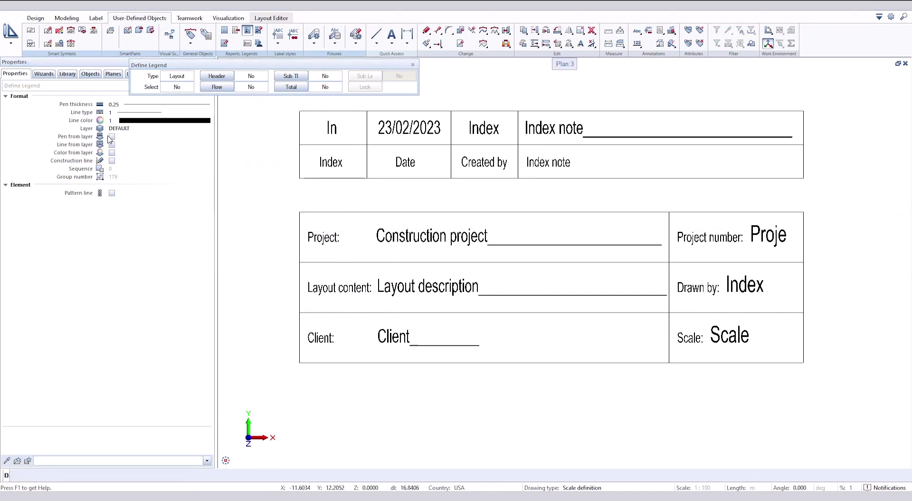
{"action": "double_click", "coordinate": [101, 191]}
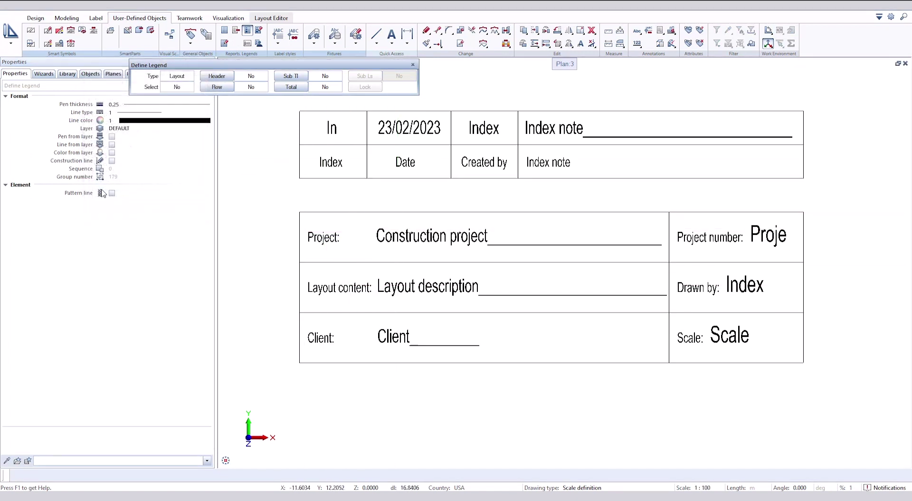
{"action": "left_click", "coordinate": [217, 87]}
{"action": "left_click_drag", "start_coordinate": [289, 199], "coordinate": [805, 410]}
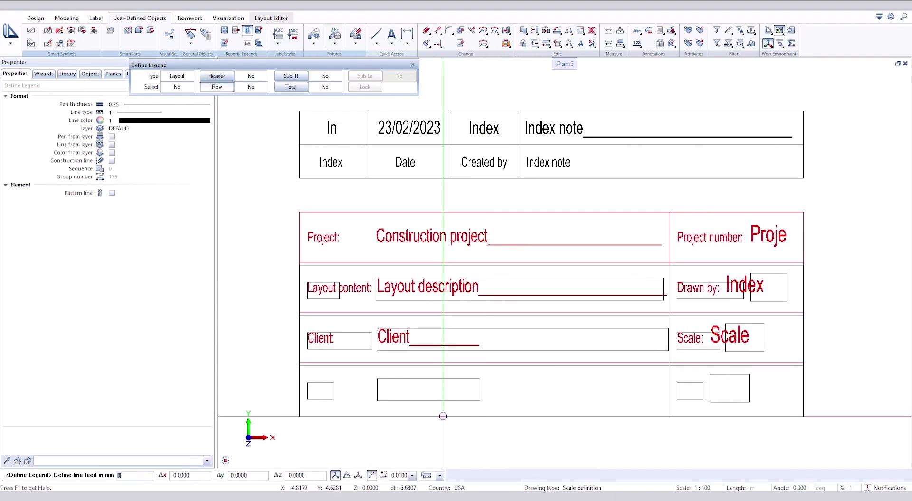
{"action": "key", "text": "Return"}
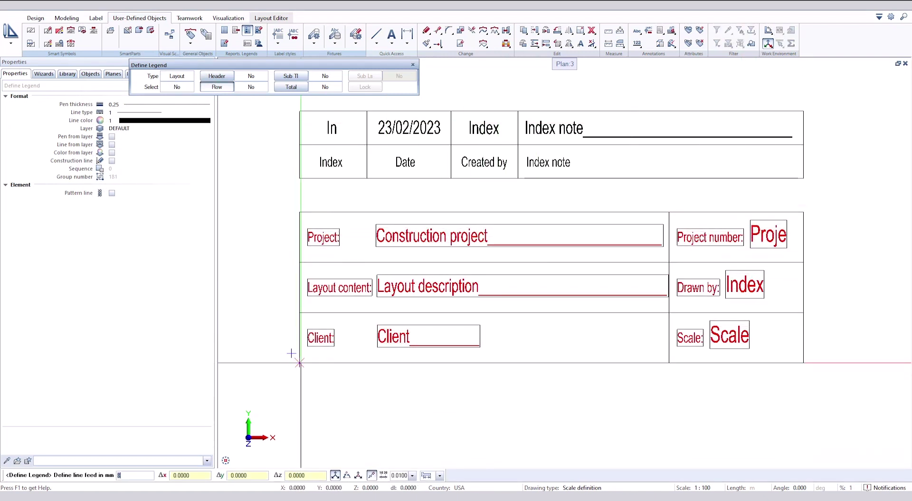
{"action": "key", "text": "Return"}
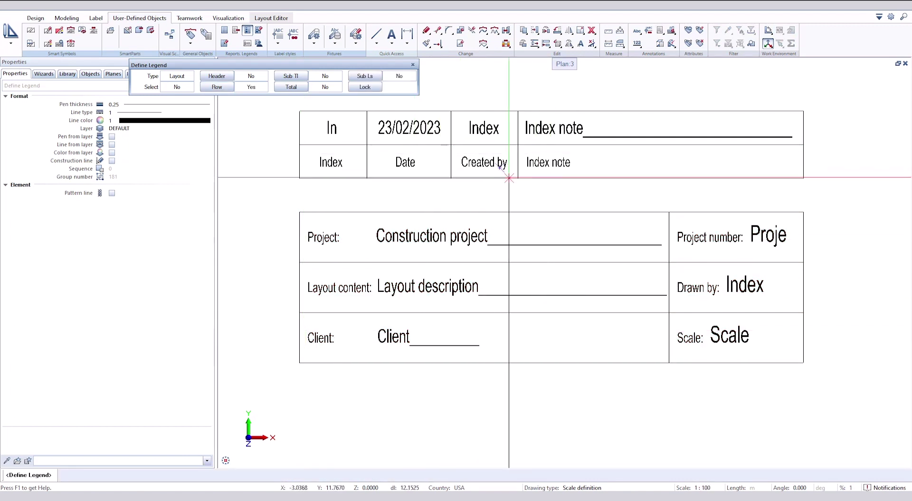
Step: Integrate the saved LayoutIndex list as a sublist and lock the legend with the drop-in point at the index table's lower-left corner
{"action": "left_click", "coordinate": [370, 76]}
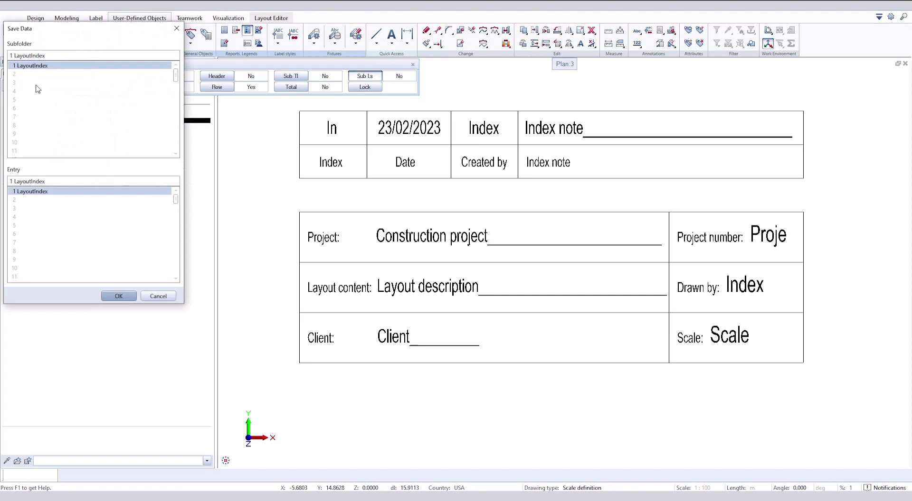
{"action": "left_click", "coordinate": [119, 296]}
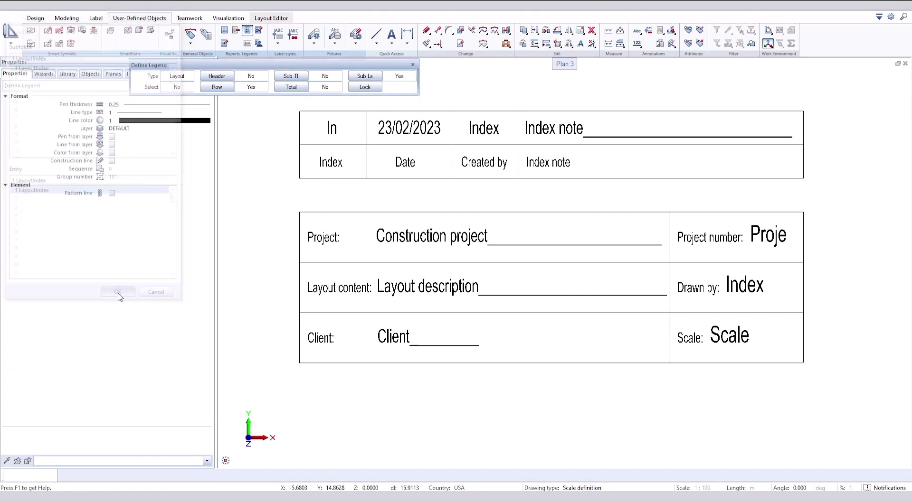
{"action": "left_click", "coordinate": [366, 88]}
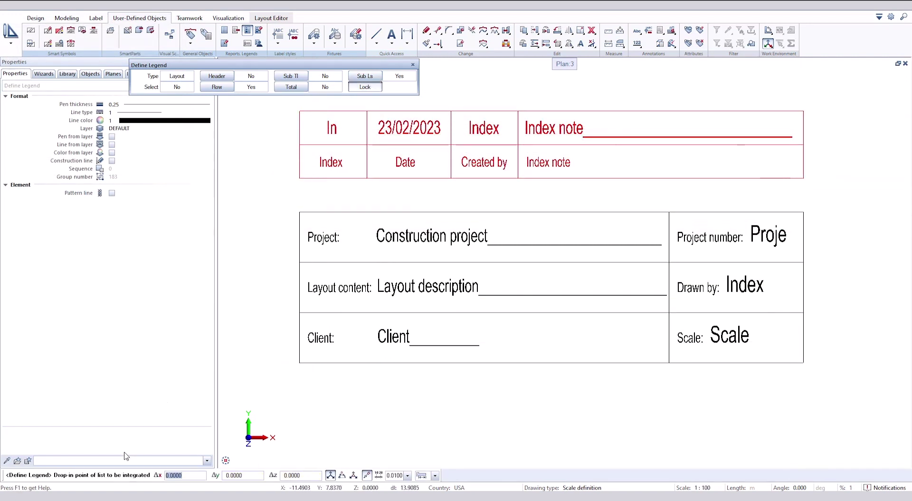
{"action": "left_click", "coordinate": [289, 168]}
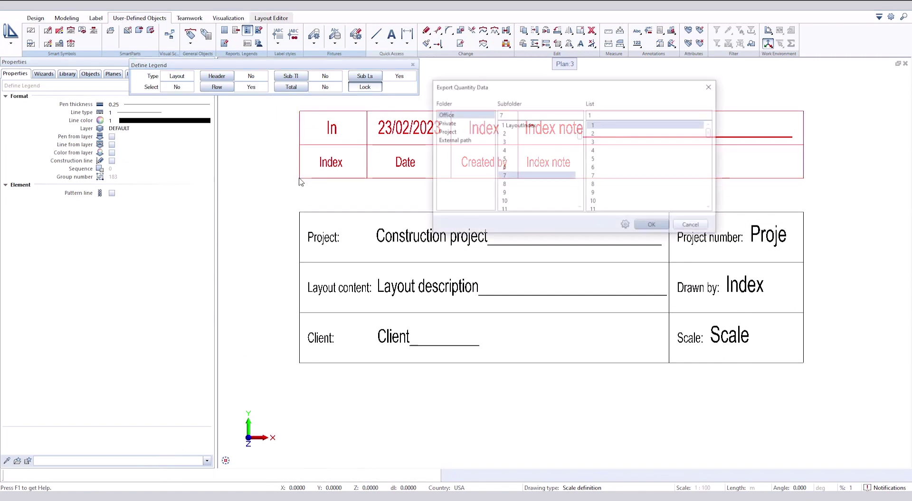
Step: Save the title block legend in the Private folder, subfolder 7 TitleBlock, as list 3 named Simple with index
{"action": "left_click", "coordinate": [463, 124]}
{"action": "double_click", "coordinate": [530, 177]}
{"action": "left_click", "coordinate": [469, 264]}
{"action": "double_click", "coordinate": [605, 143]}
{"action": "type", "text": "Simple with index"}
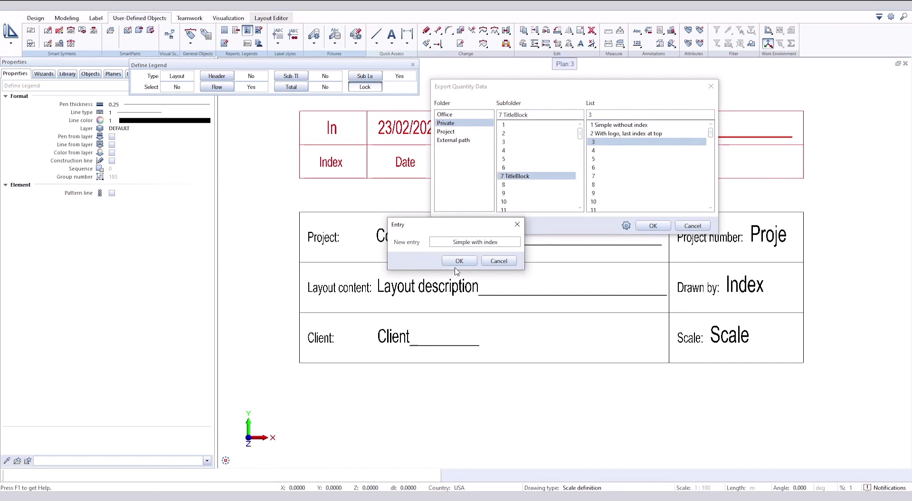
{"action": "left_click", "coordinate": [458, 261]}
{"action": "left_click", "coordinate": [653, 226]}
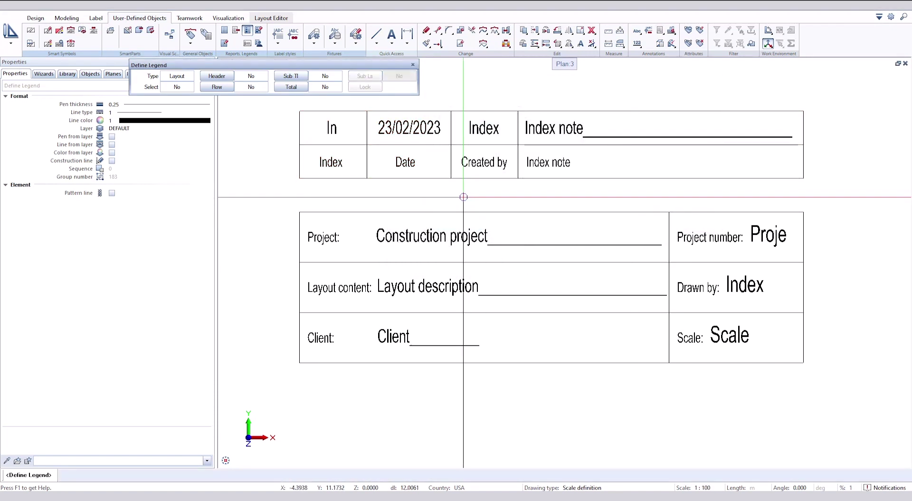
{"action": "key", "text": "Escape"}
{"action": "scroll", "coordinate": [269, 21], "scroll_direction": "down", "scroll_amount": 2}
Step: Set the layout page's title block to the layout legend 3 Simple with index from the Private folder, subfolder 7 TitleBlock
{"action": "left_click", "coordinate": [269, 19]}
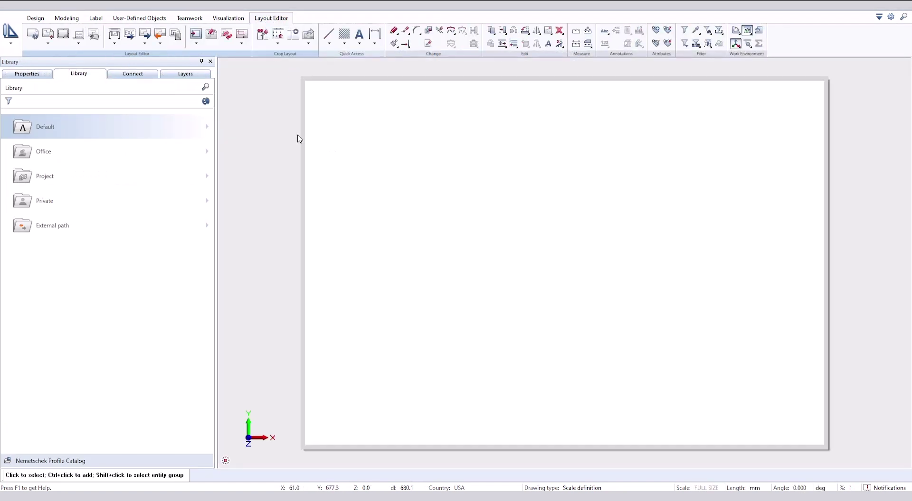
{"action": "left_click", "coordinate": [32, 34]}
{"action": "left_click", "coordinate": [155, 322]}
{"action": "left_click", "coordinate": [145, 340]}
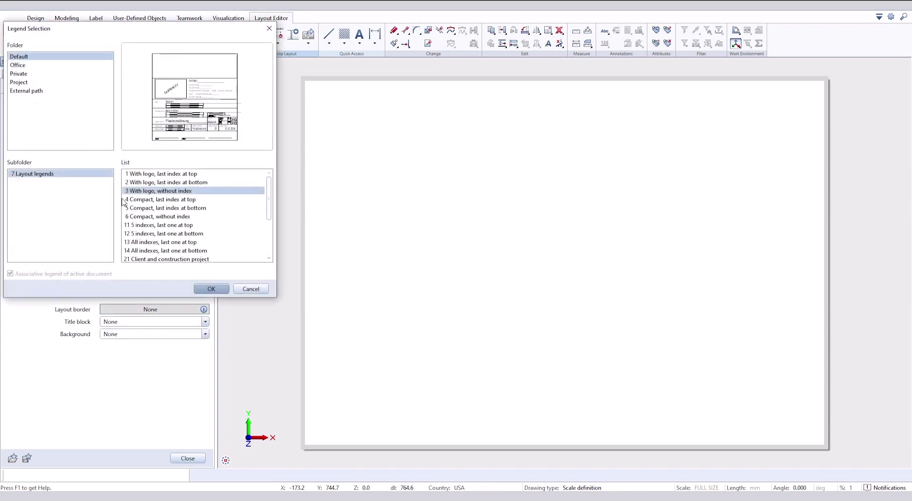
{"action": "left_click", "coordinate": [19, 73]}
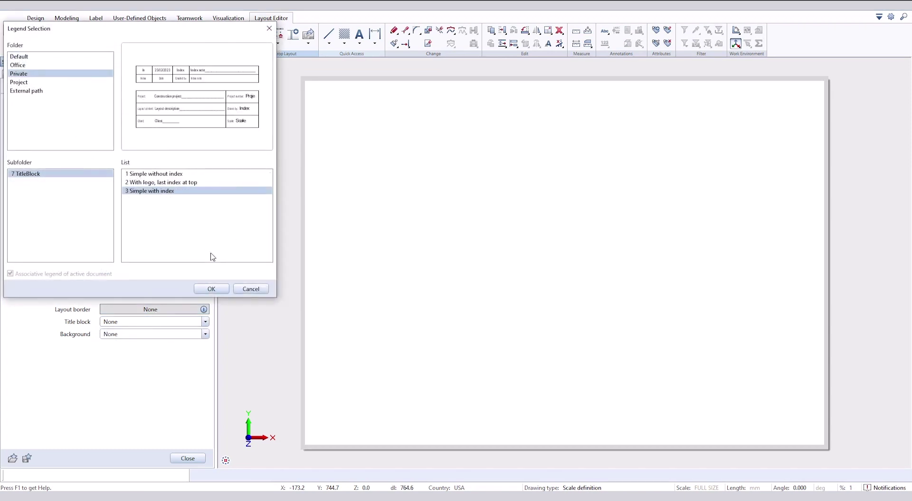
{"action": "left_click", "coordinate": [211, 289]}
{"action": "scroll", "coordinate": [669, 366], "scroll_direction": "up", "scroll_amount": 5}
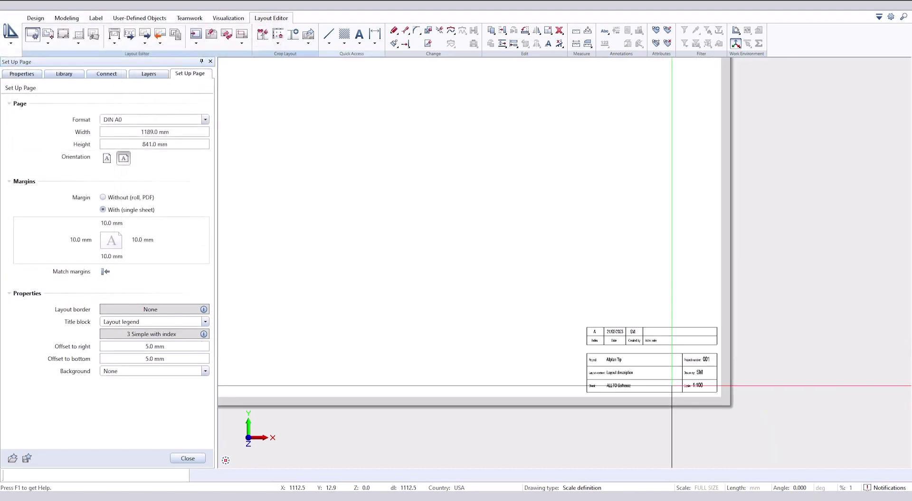
{"action": "scroll", "coordinate": [618, 380], "scroll_direction": "up", "scroll_amount": 2}
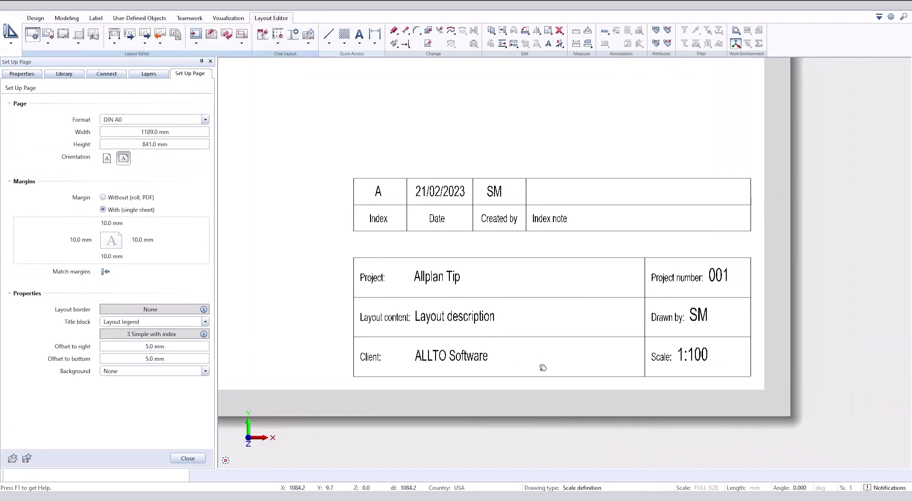
{"action": "key", "text": "Escape"}
Step: Open the properties of layout 1 and set the index note of index A to "Change concrete cover"
{"action": "double_click", "coordinate": [849, 189]}
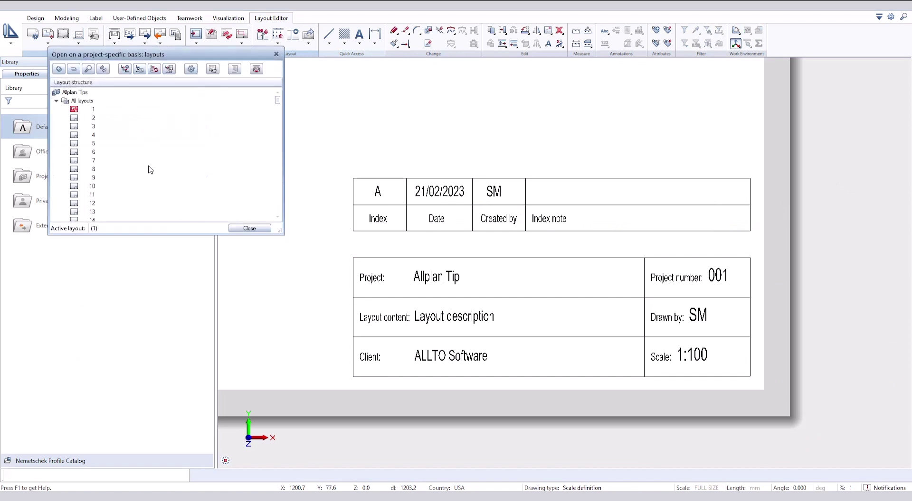
{"action": "right_click", "coordinate": [96, 110]}
{"action": "left_click", "coordinate": [114, 236]}
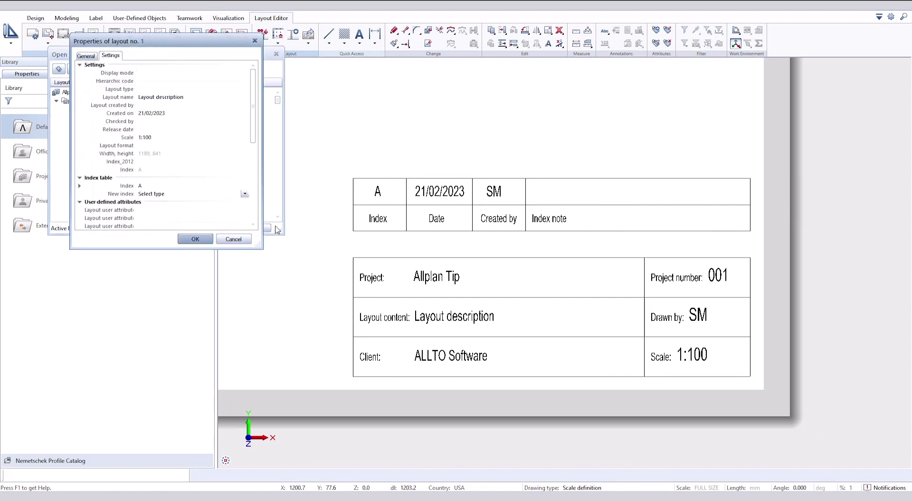
{"action": "left_click", "coordinate": [80, 187]}
{"action": "scroll", "coordinate": [113, 189], "scroll_direction": "down", "scroll_amount": 3}
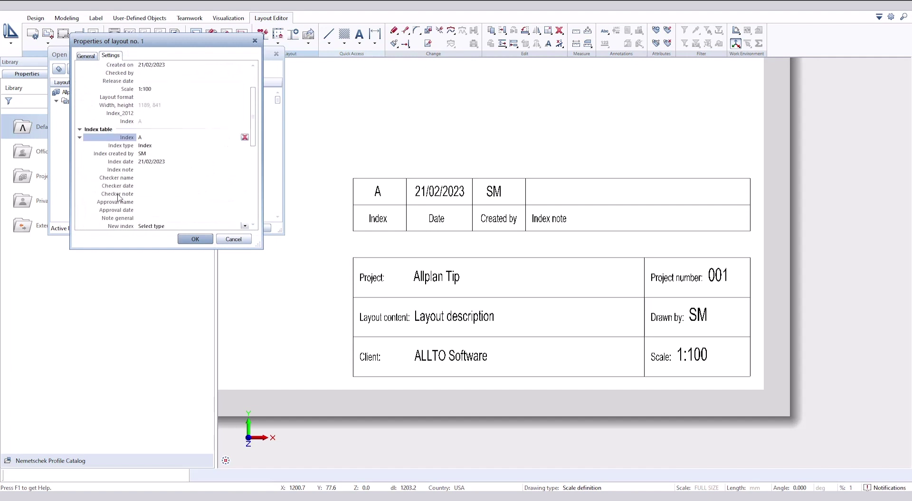
{"action": "left_click", "coordinate": [161, 145]}
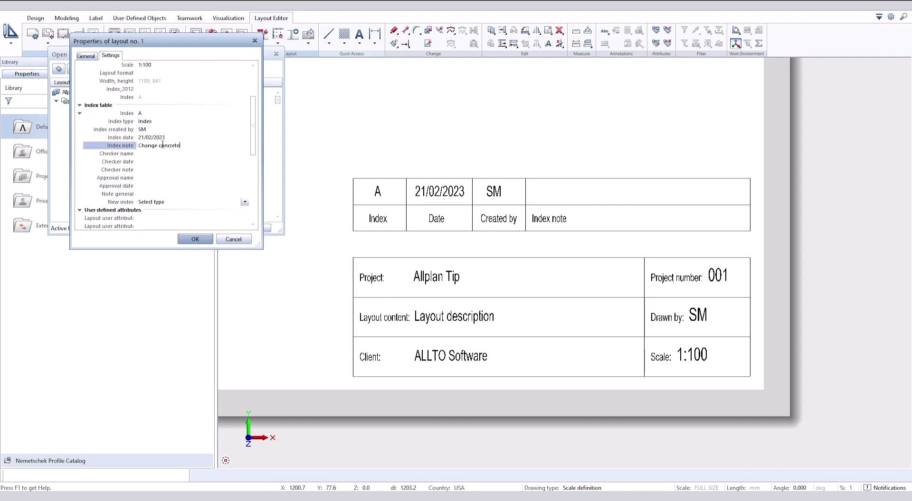
Step: Add a new entry of type Index to the layout's index table and set its creator to MN
{"action": "left_click_drag", "start_coordinate": [255, 152], "coordinate": [255, 168]}
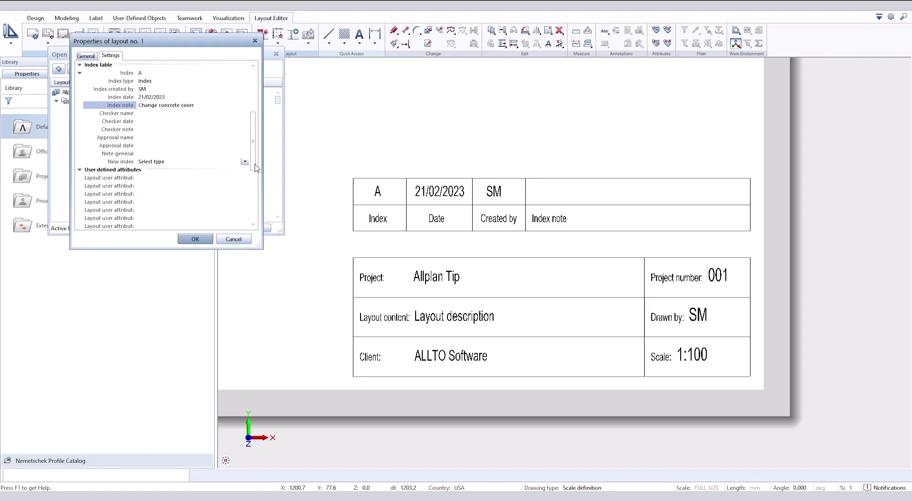
{"action": "left_click", "coordinate": [244, 162]}
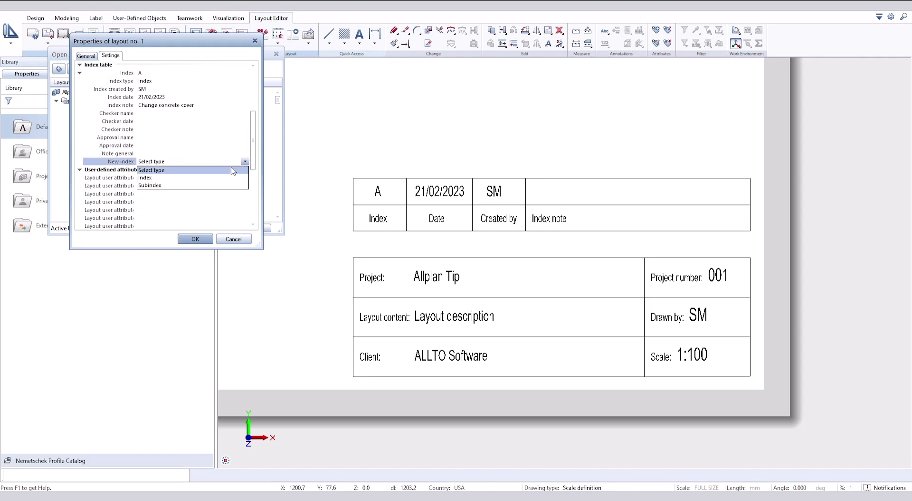
{"action": "left_click", "coordinate": [155, 177]}
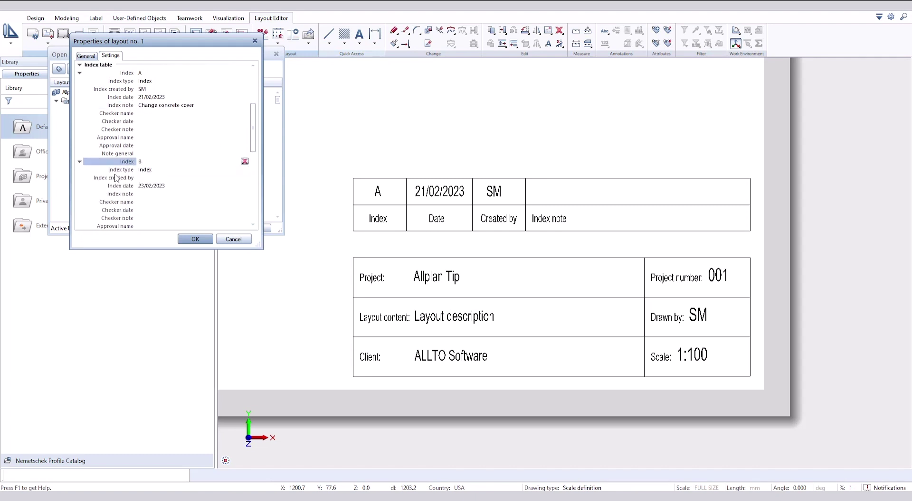
{"action": "left_click", "coordinate": [161, 178]}
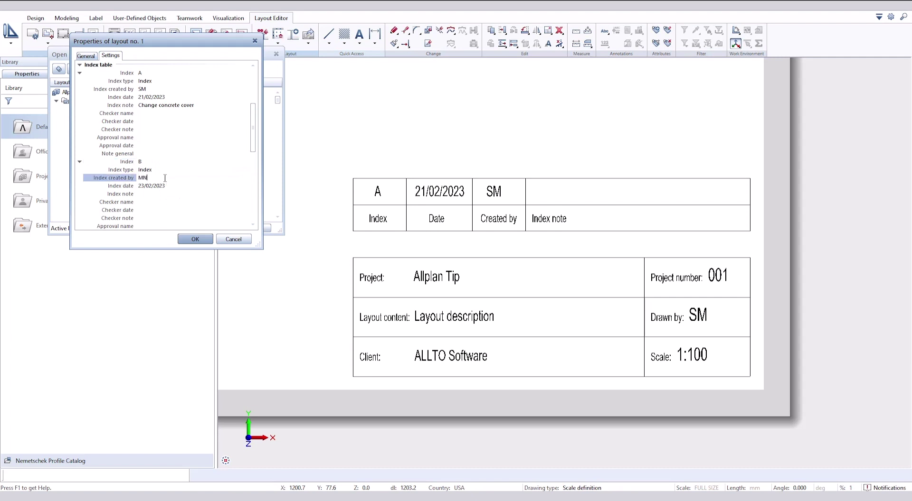
{"action": "type", "text": "MN"}
Step: Set the index note of index B to "Move element", then apply the layout properties and return to the layout
{"action": "left_click_drag", "start_coordinate": [254, 142], "coordinate": [254, 164]}
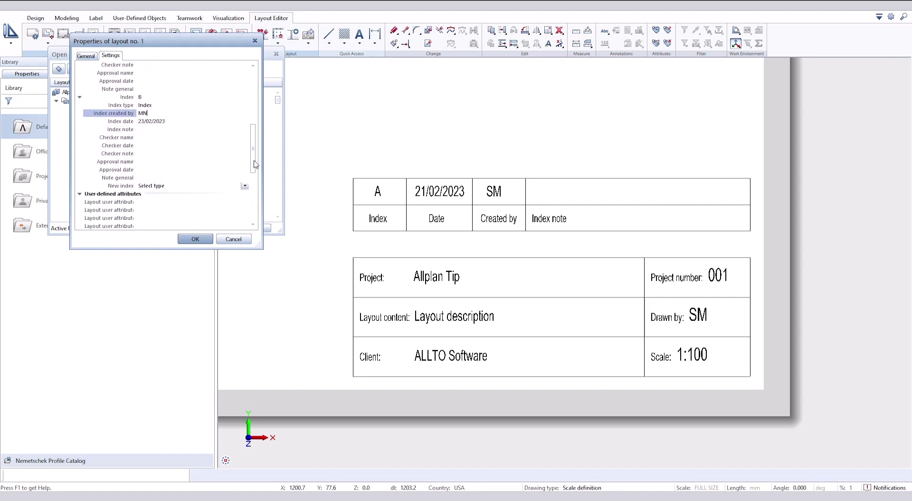
{"action": "left_click", "coordinate": [154, 130]}
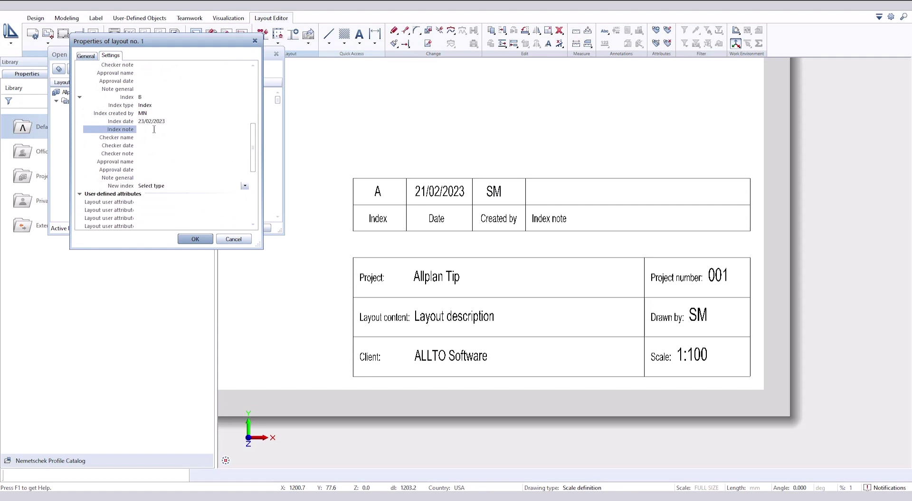
{"action": "left_click", "coordinate": [195, 238]}
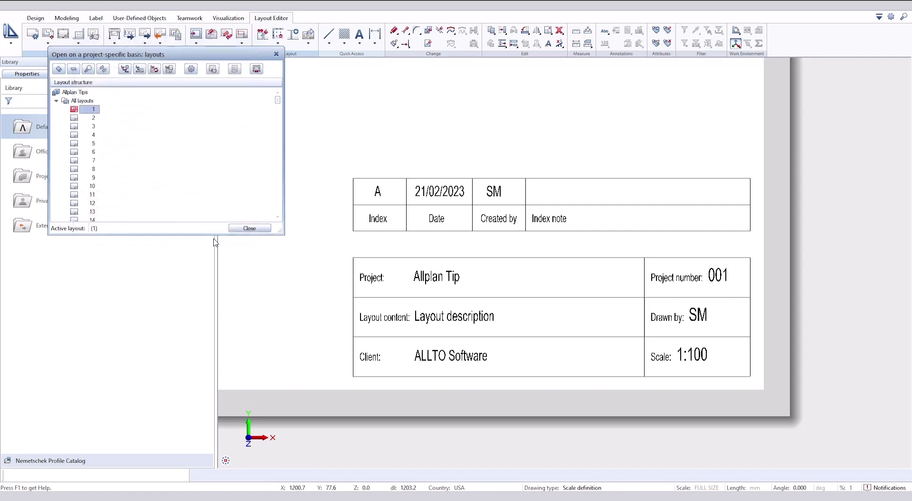
{"action": "left_click", "coordinate": [250, 230]}
{"action": "middle_click_drag", "start_coordinate": [440, 268], "coordinate": [368, 229]}
{"action": "scroll", "coordinate": [558, 303], "scroll_direction": "up", "scroll_amount": 8}
{"action": "middle_click_drag", "start_coordinate": [625, 370], "coordinate": [562, 312]}
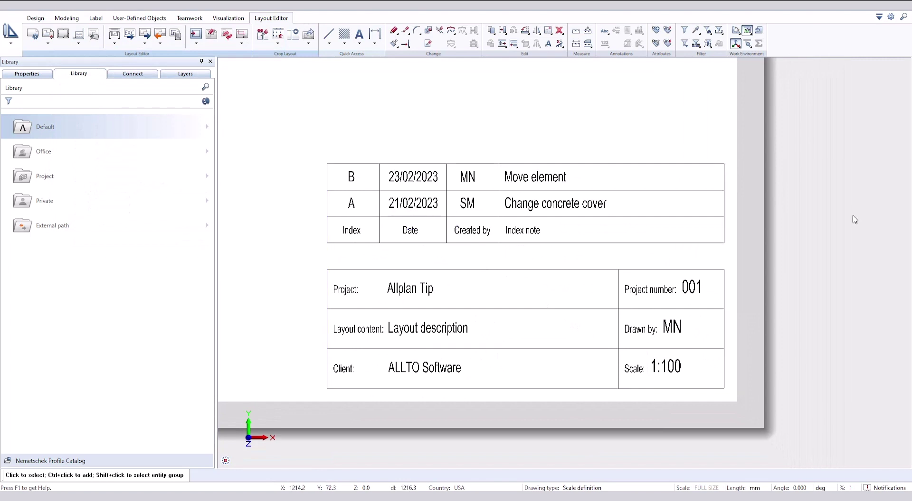